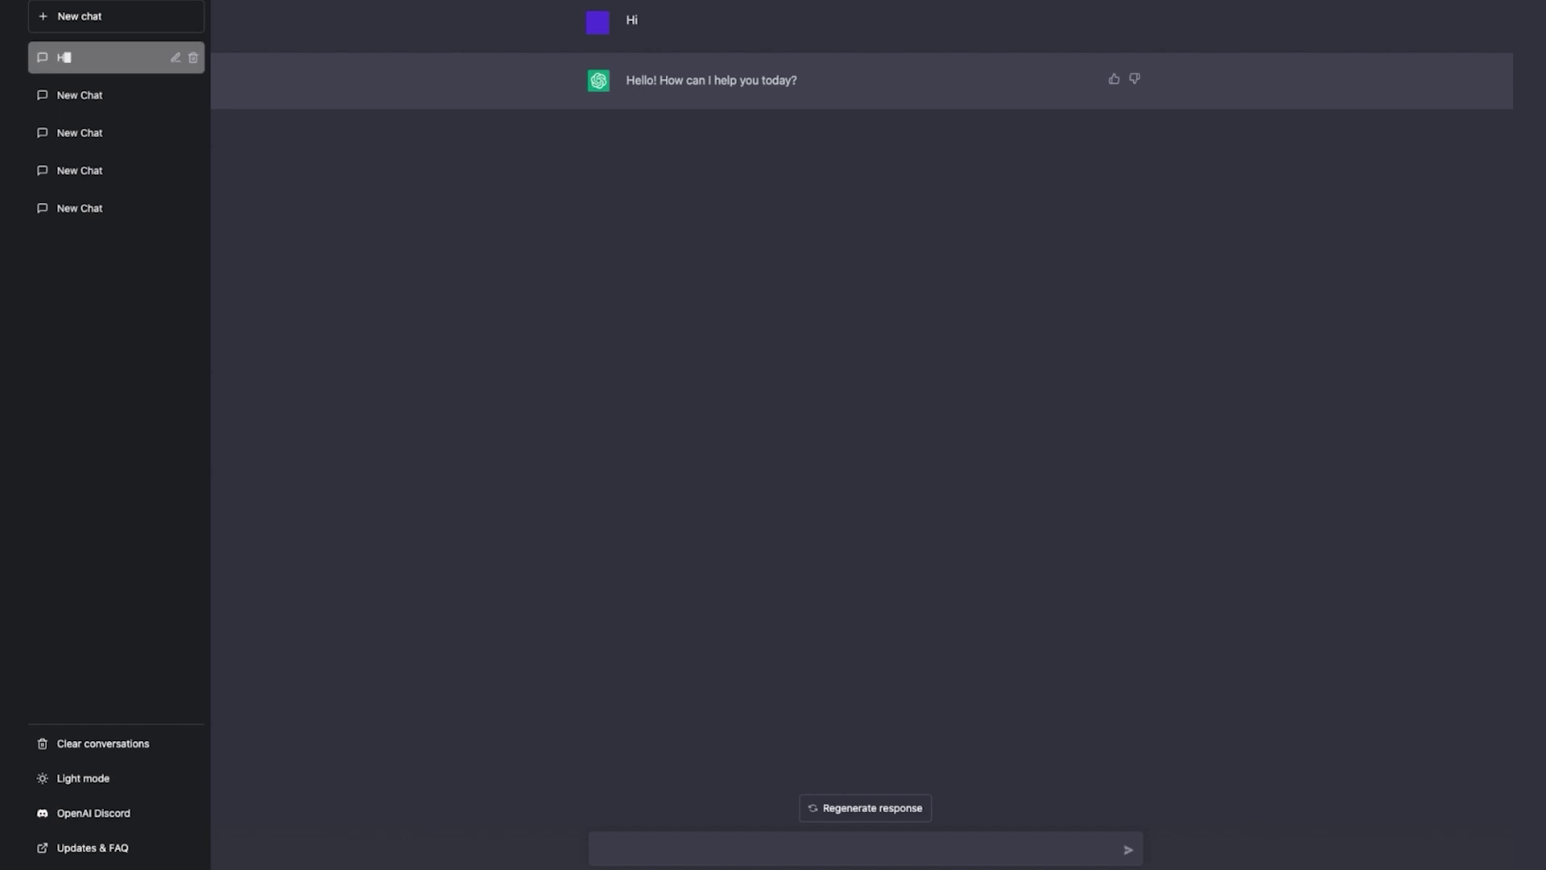
Rename the current conversation to "poem writing"
key("ctrl+a")
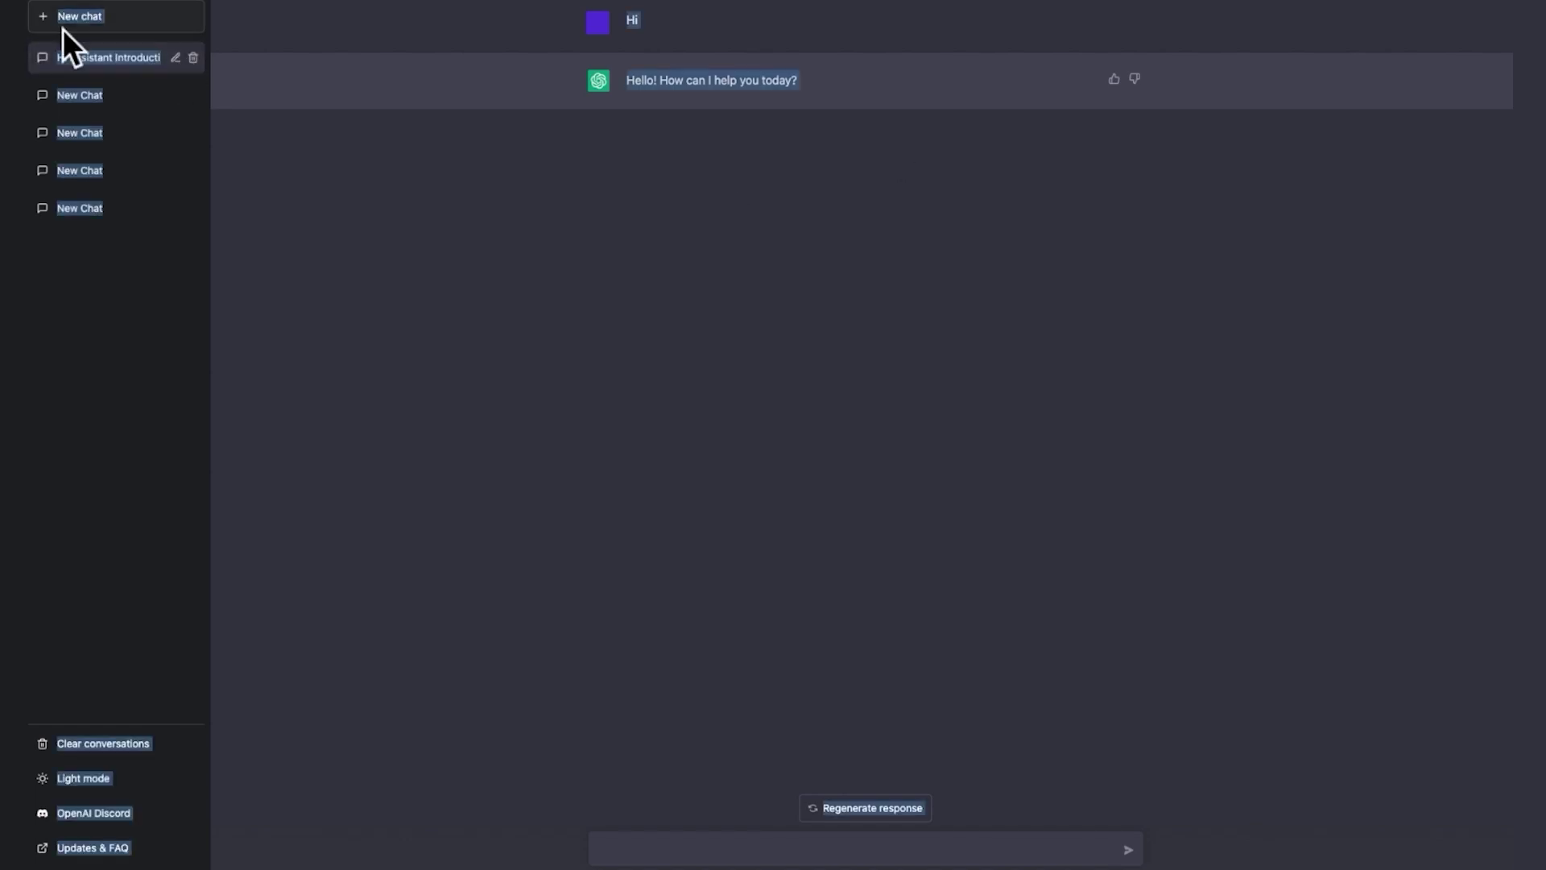
left_click(146, 61)
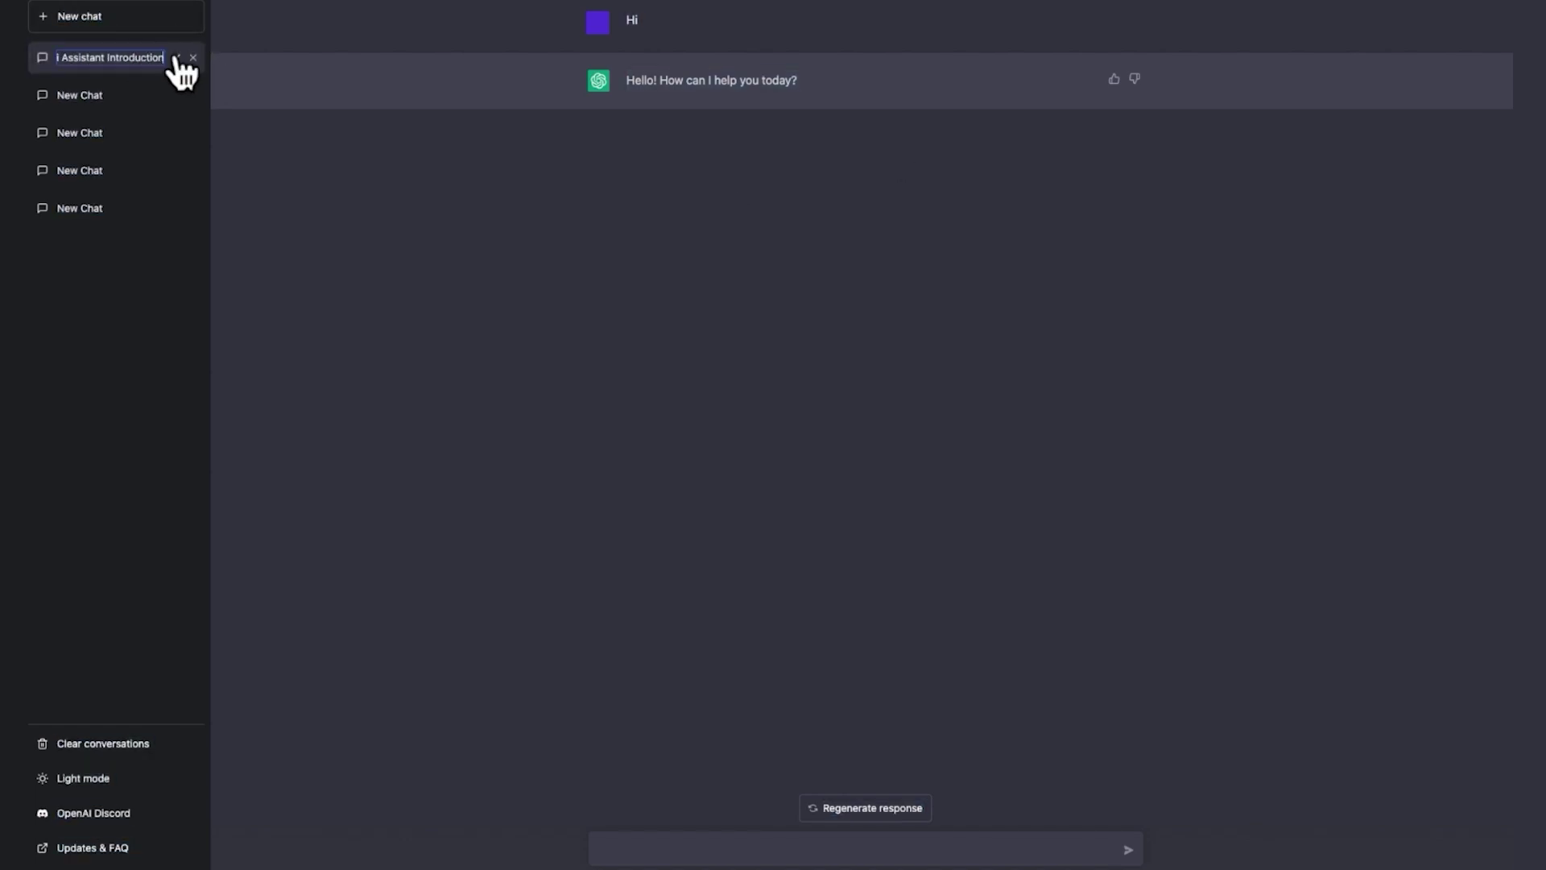
left_click(174, 57)
type("poem writing")
Request a poem for a little sister in her first year of college who likes orange, bicycles and game of thrones and studies physics
left_click(824, 842)
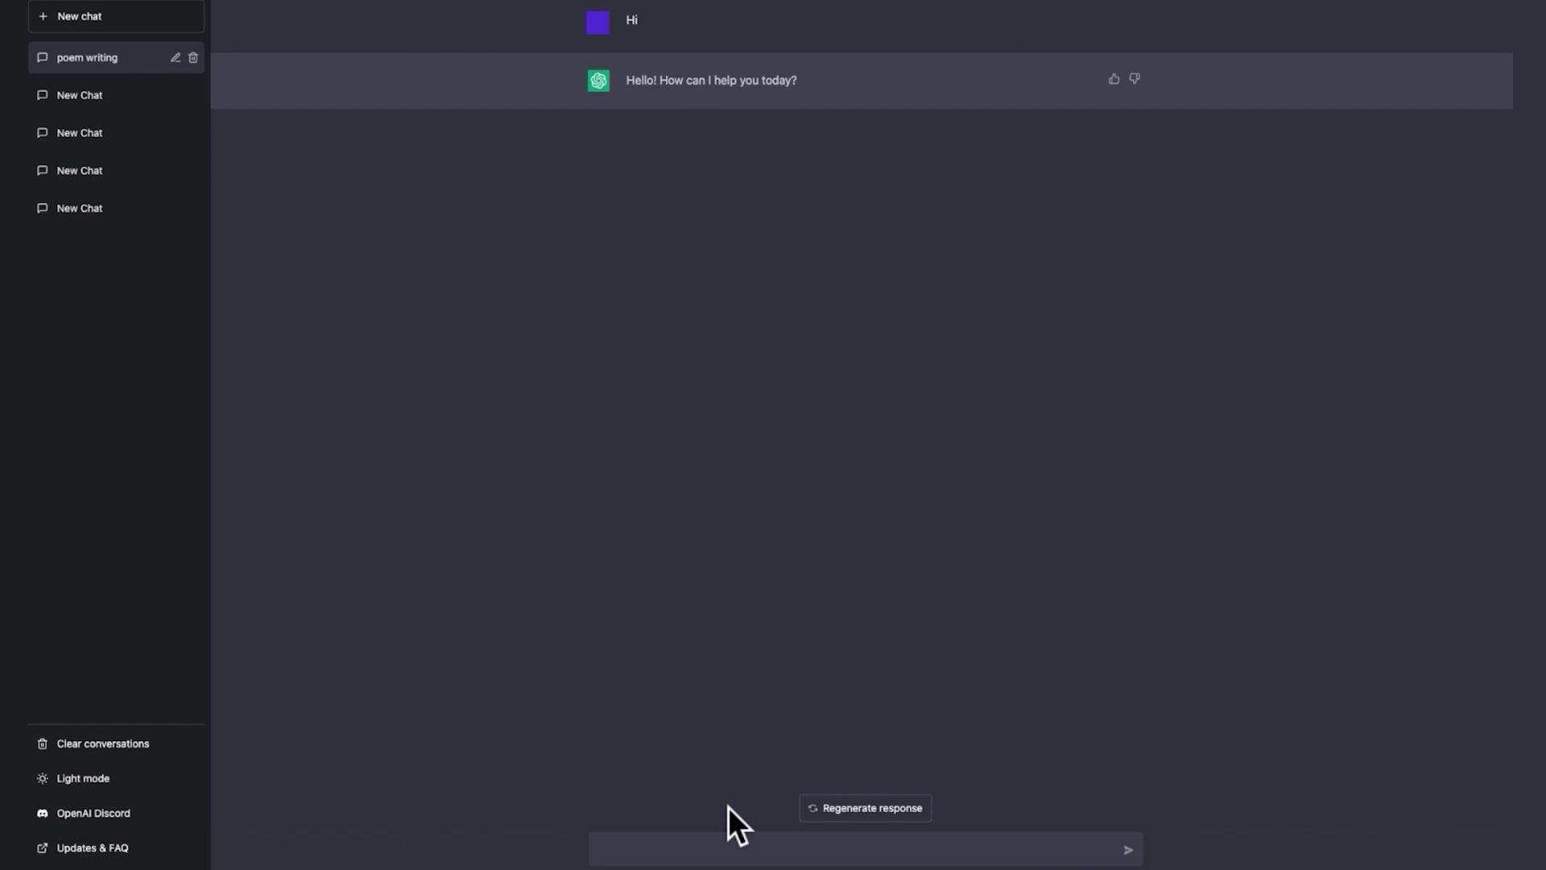
type("Please write me a poem for my litt")
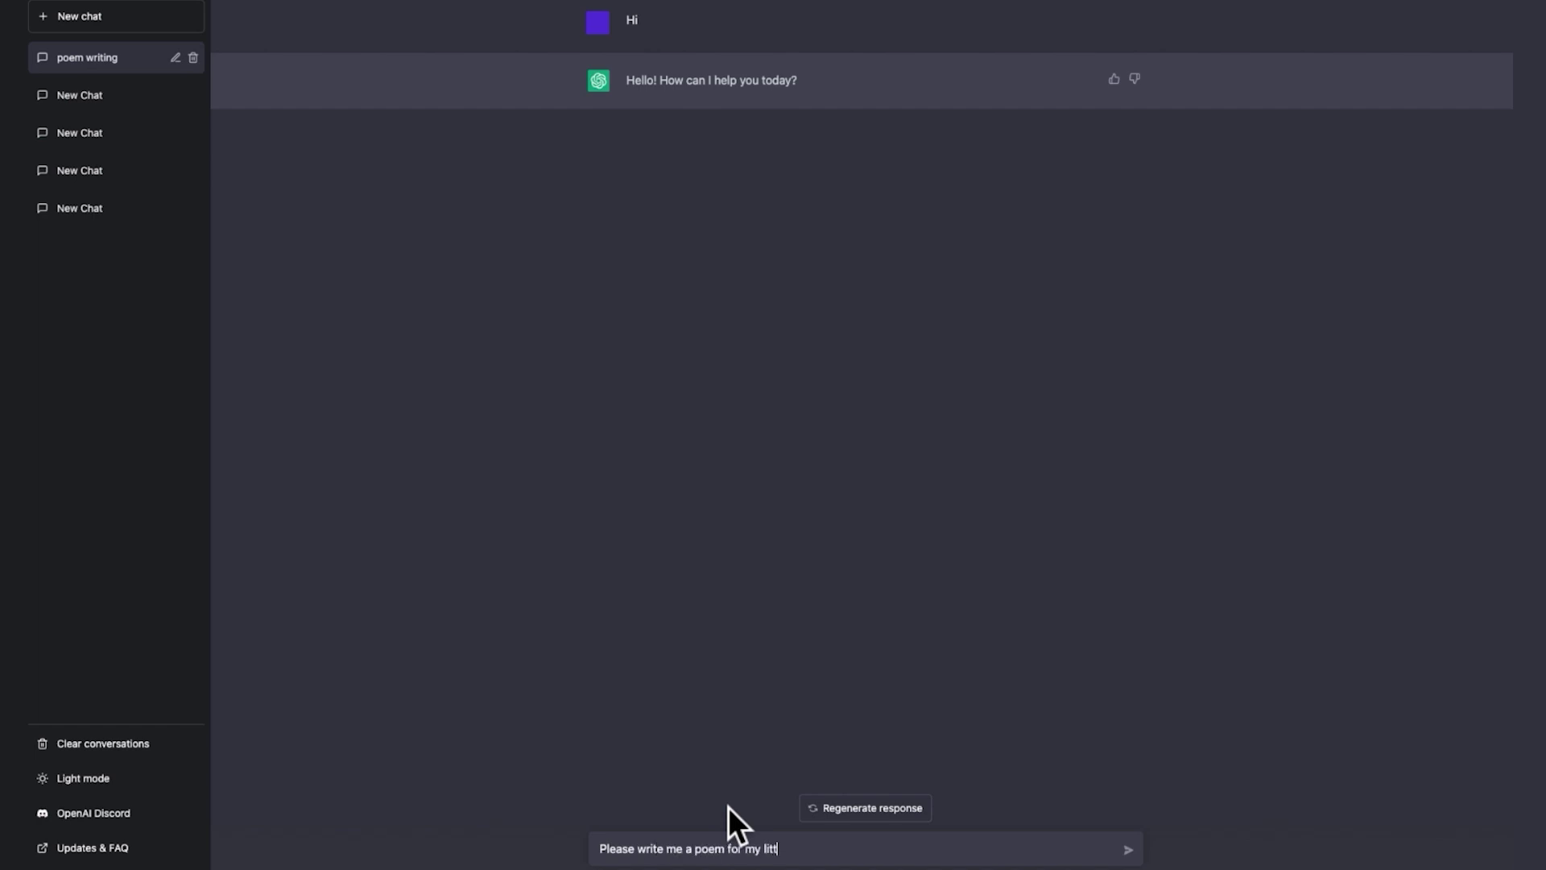
type("le sister who is in her first year of college")
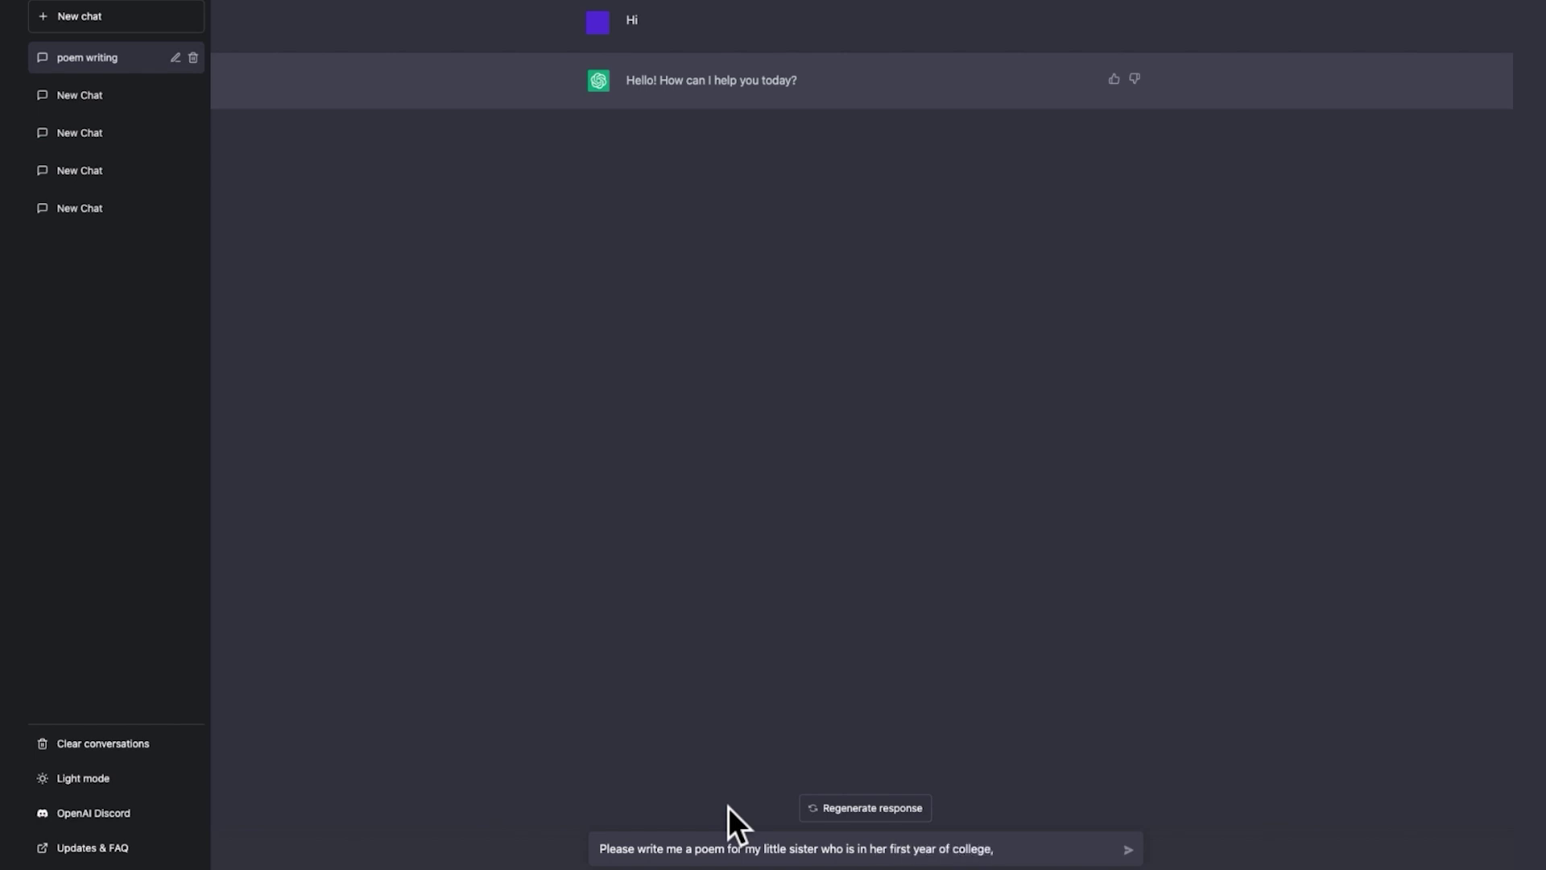
type(", her favorite c")
type("olor is orange,")
type(" she loves b")
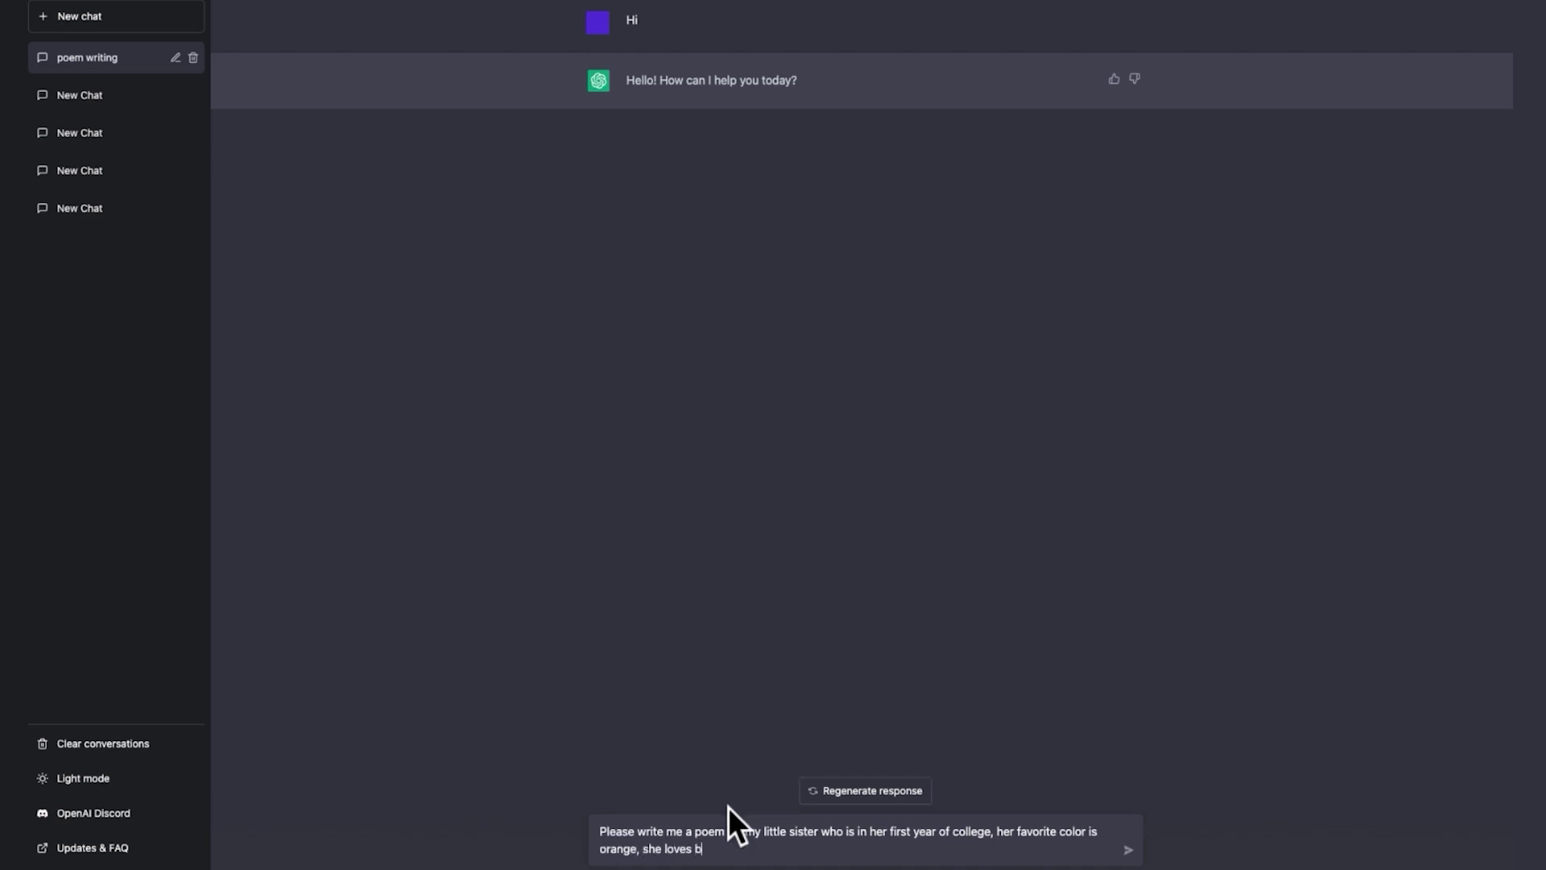
type("icycles and watches game of thr")
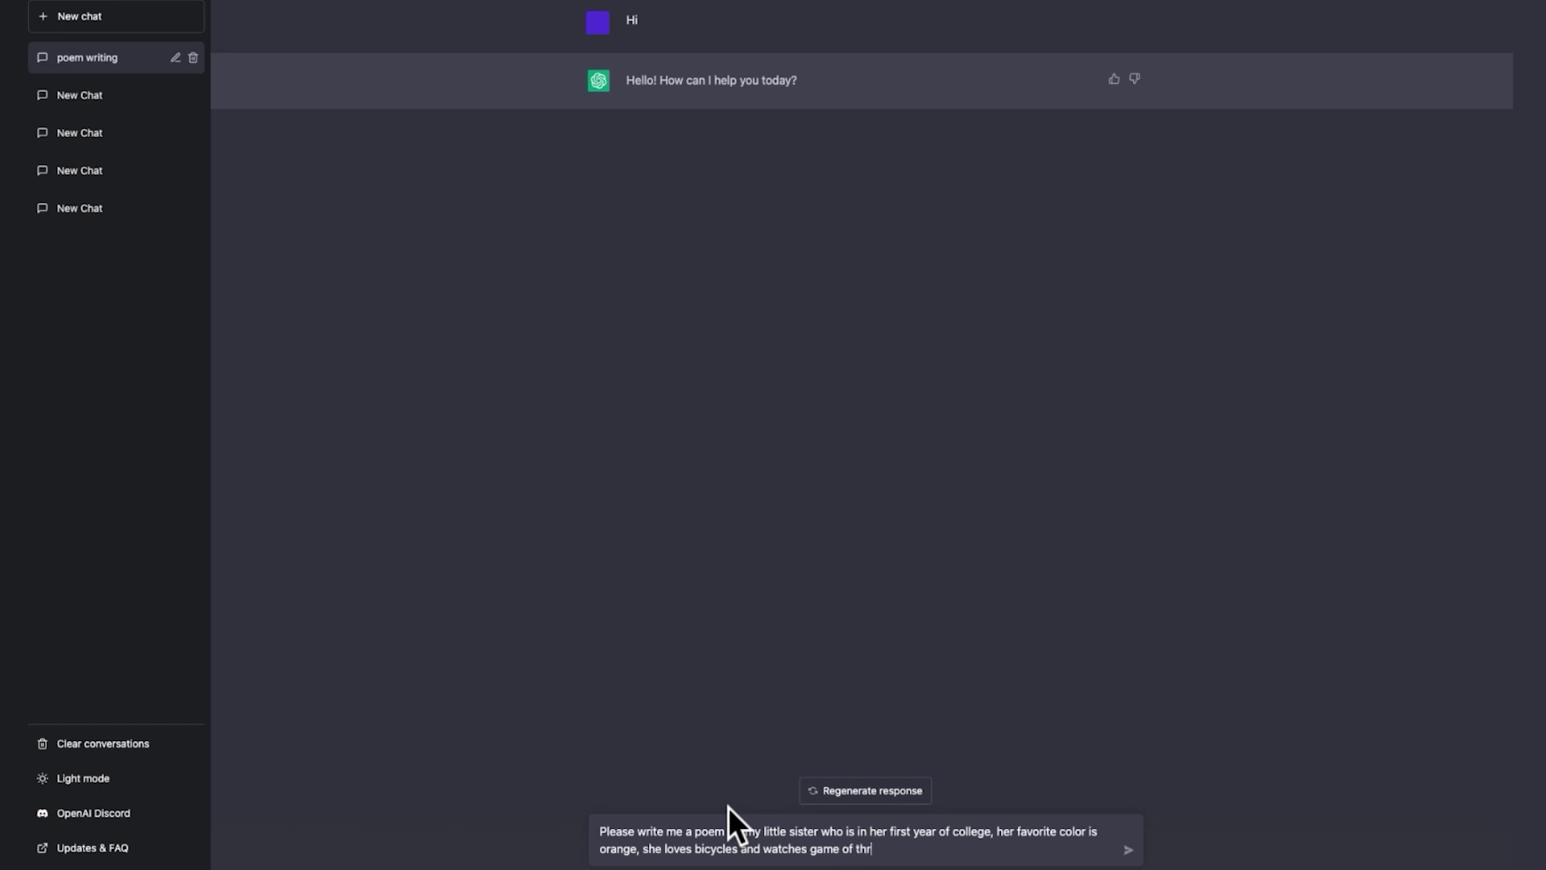
type("ones. She is also studying physics.")
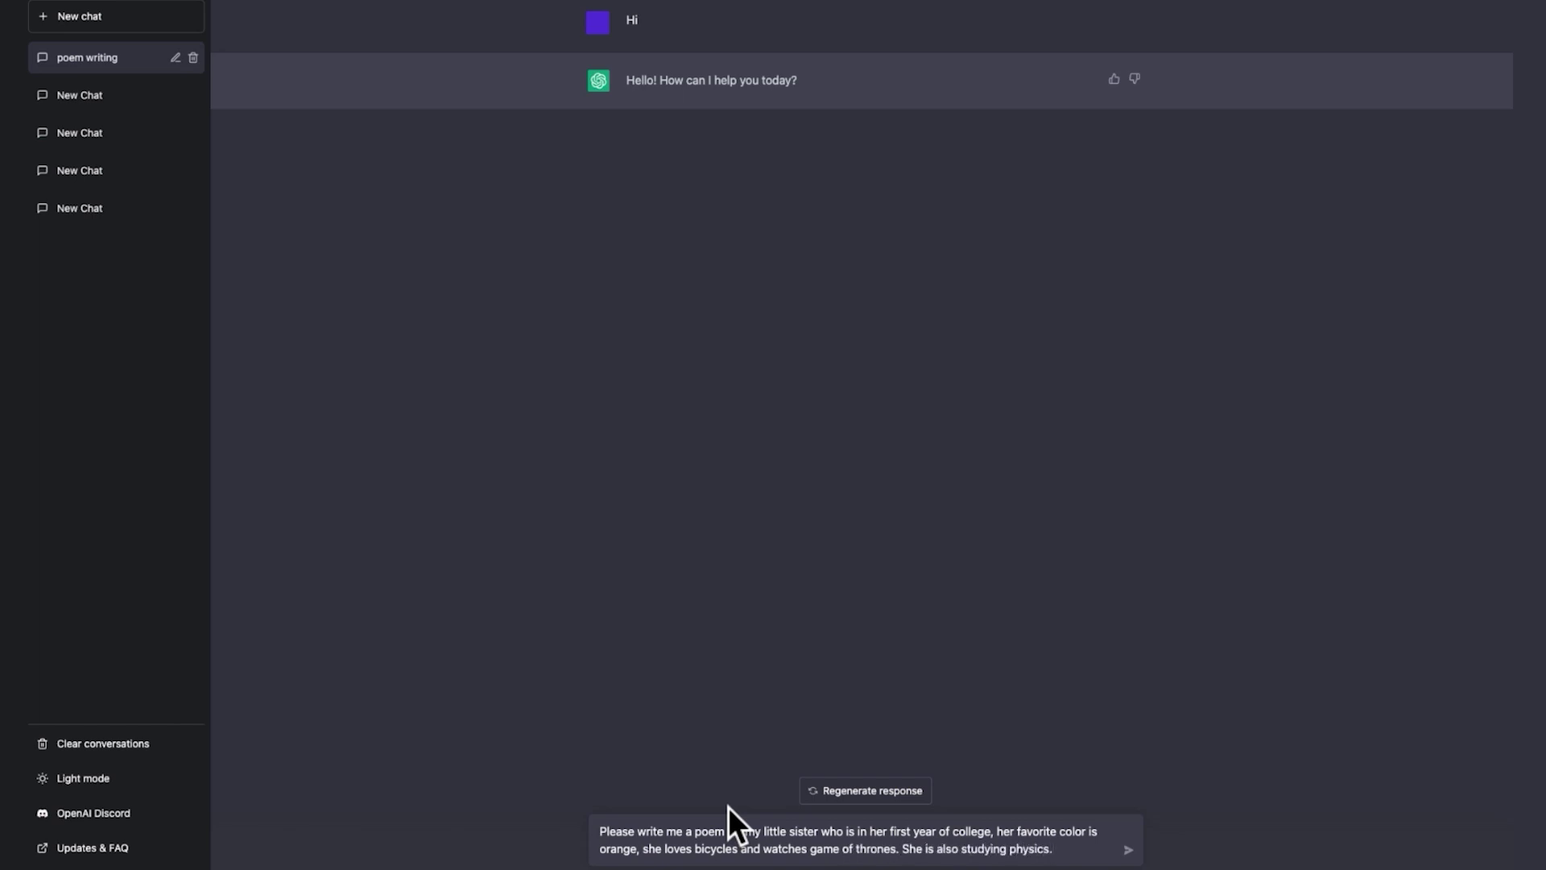
key("Return")
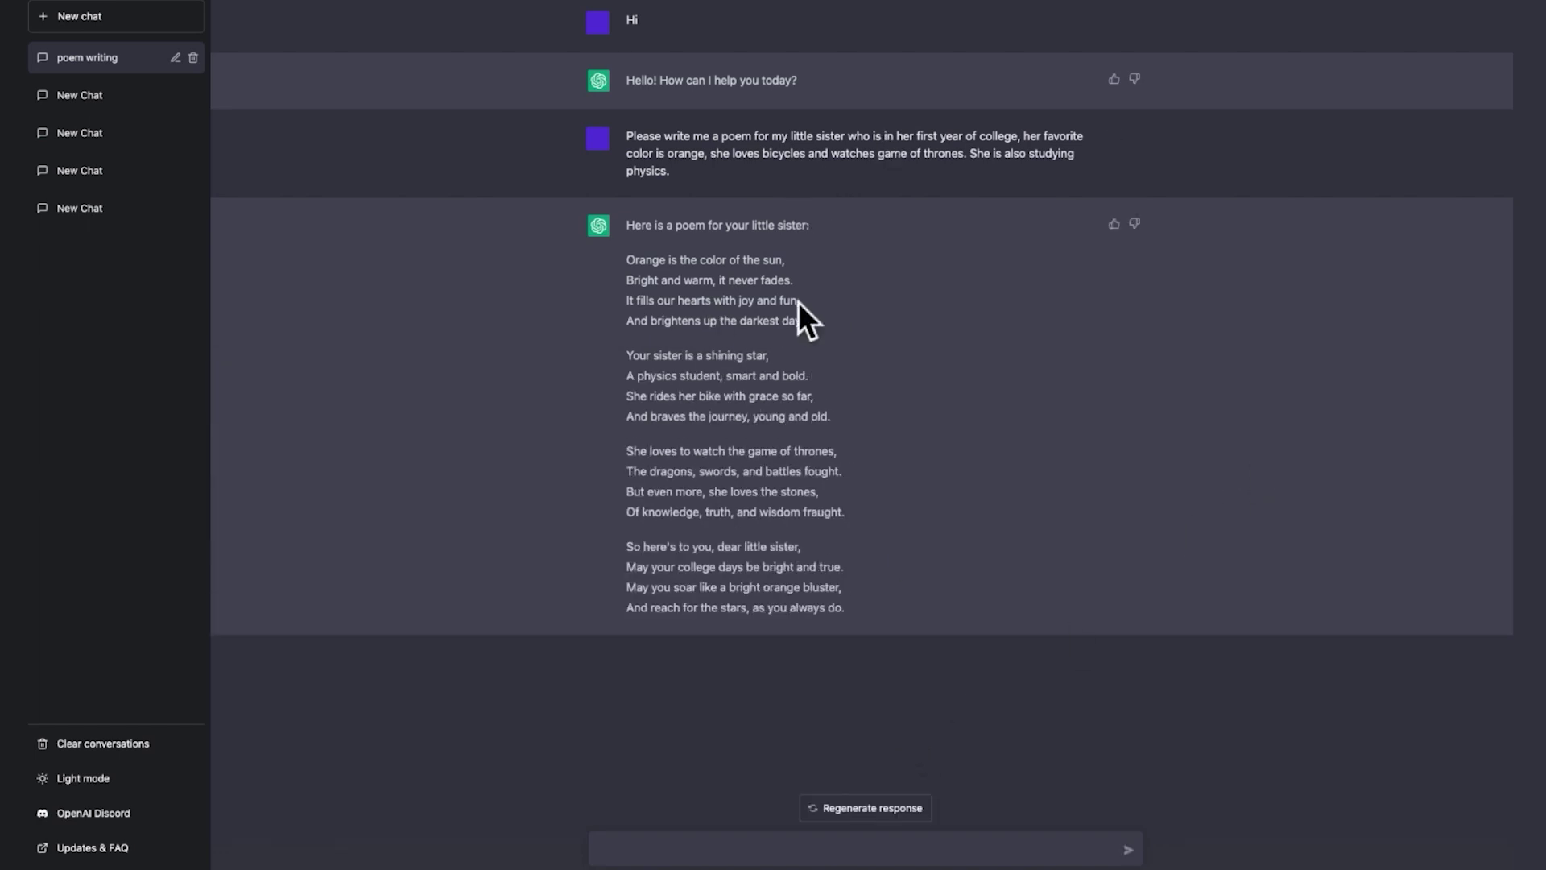
Compare the generated poem's verses with the details given in the prompt by highlighting passages in both
left_click_drag(858, 608, 640, 267)
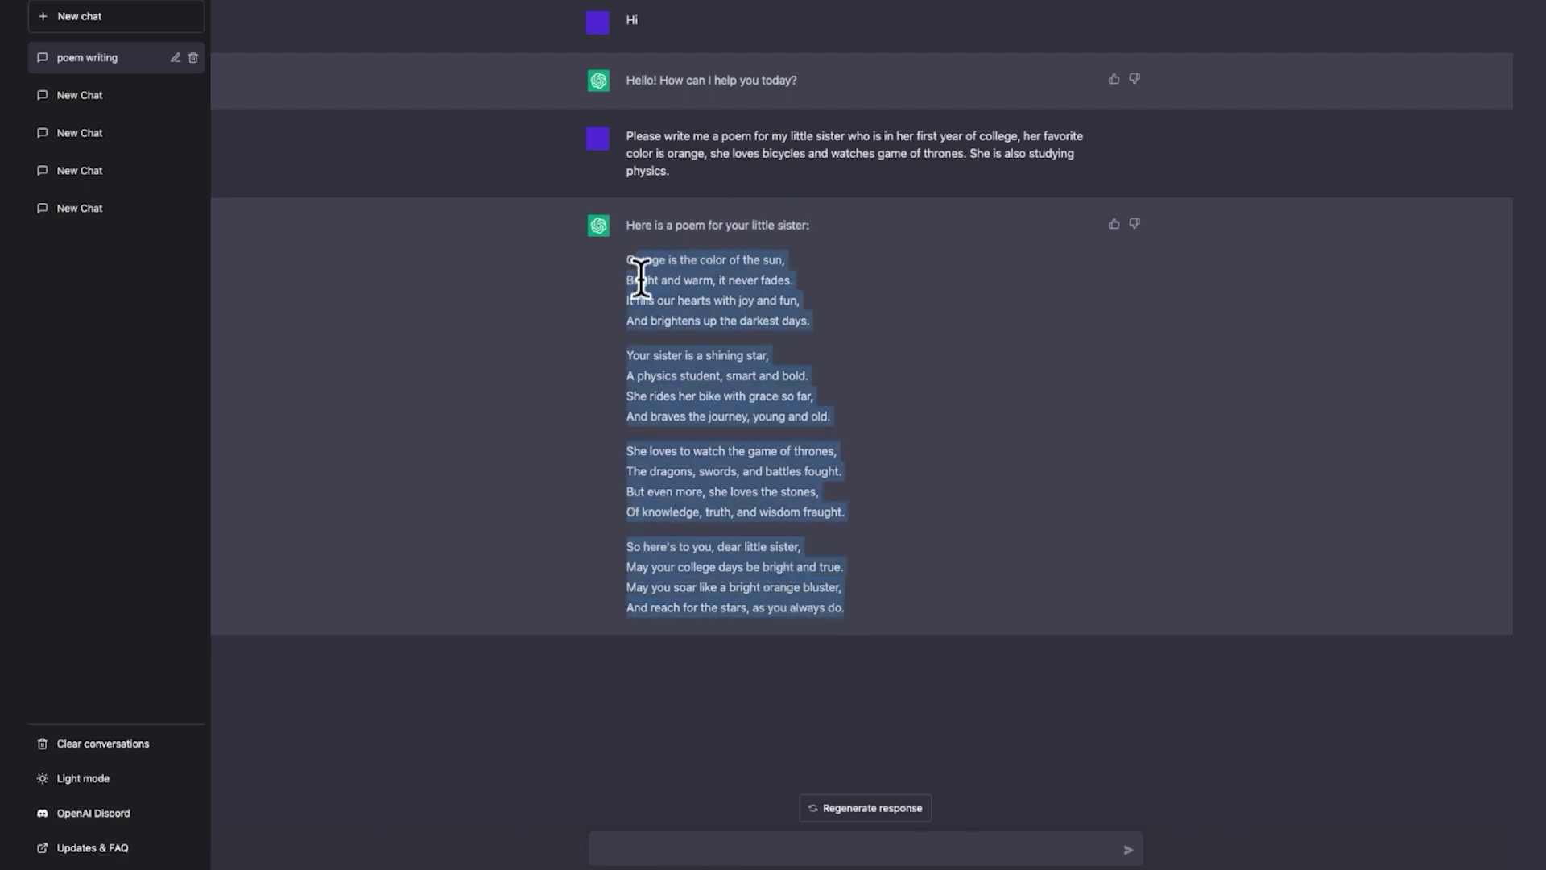
left_click_drag(810, 321, 703, 320)
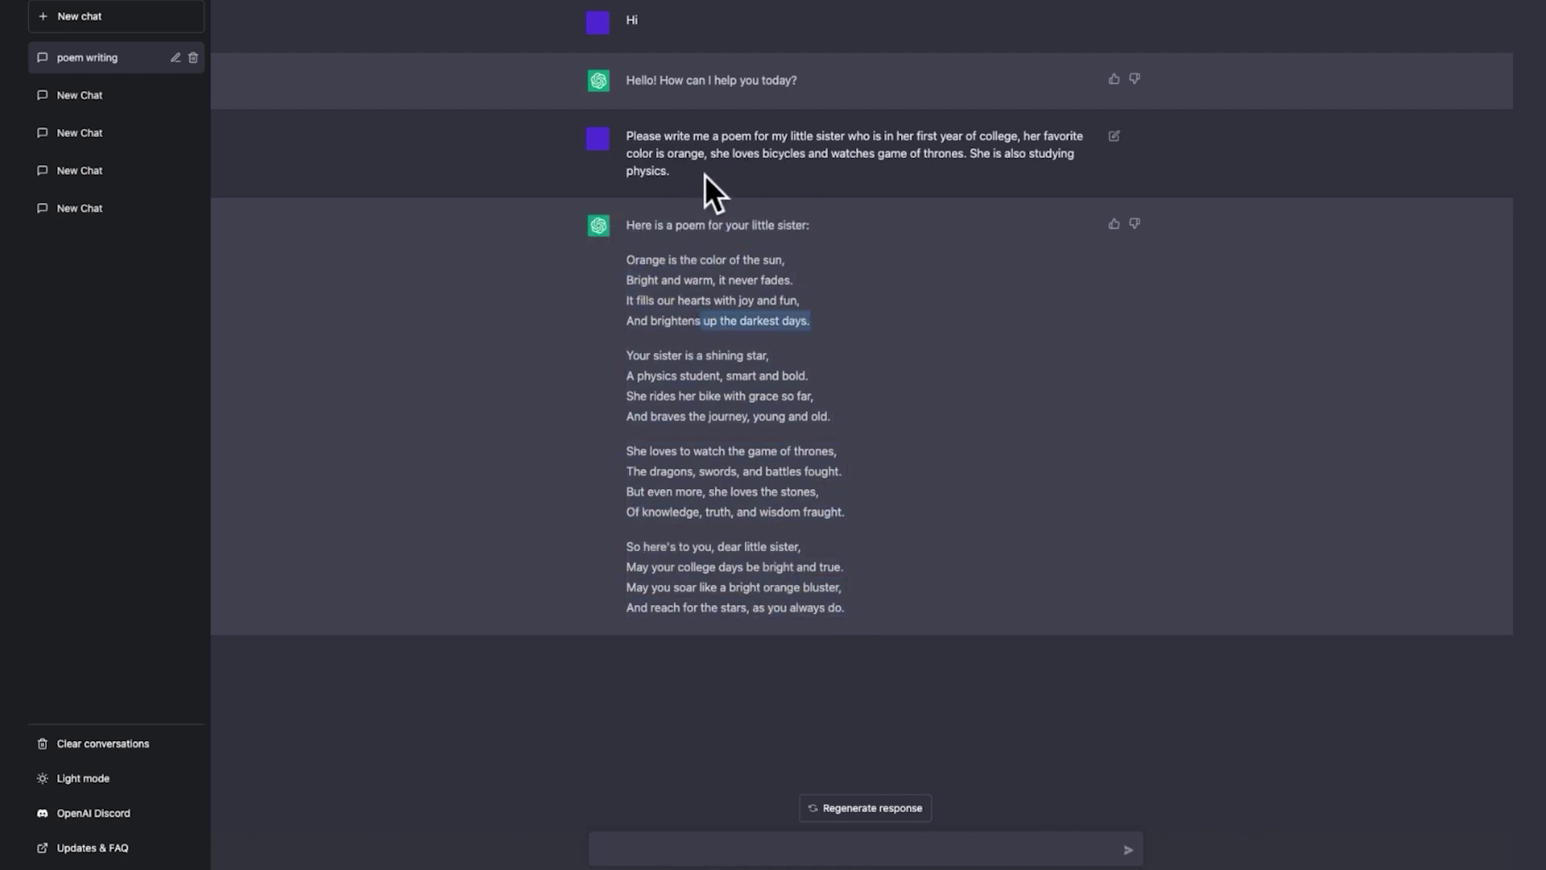
left_click(724, 153)
left_click_drag(724, 153, 752, 167)
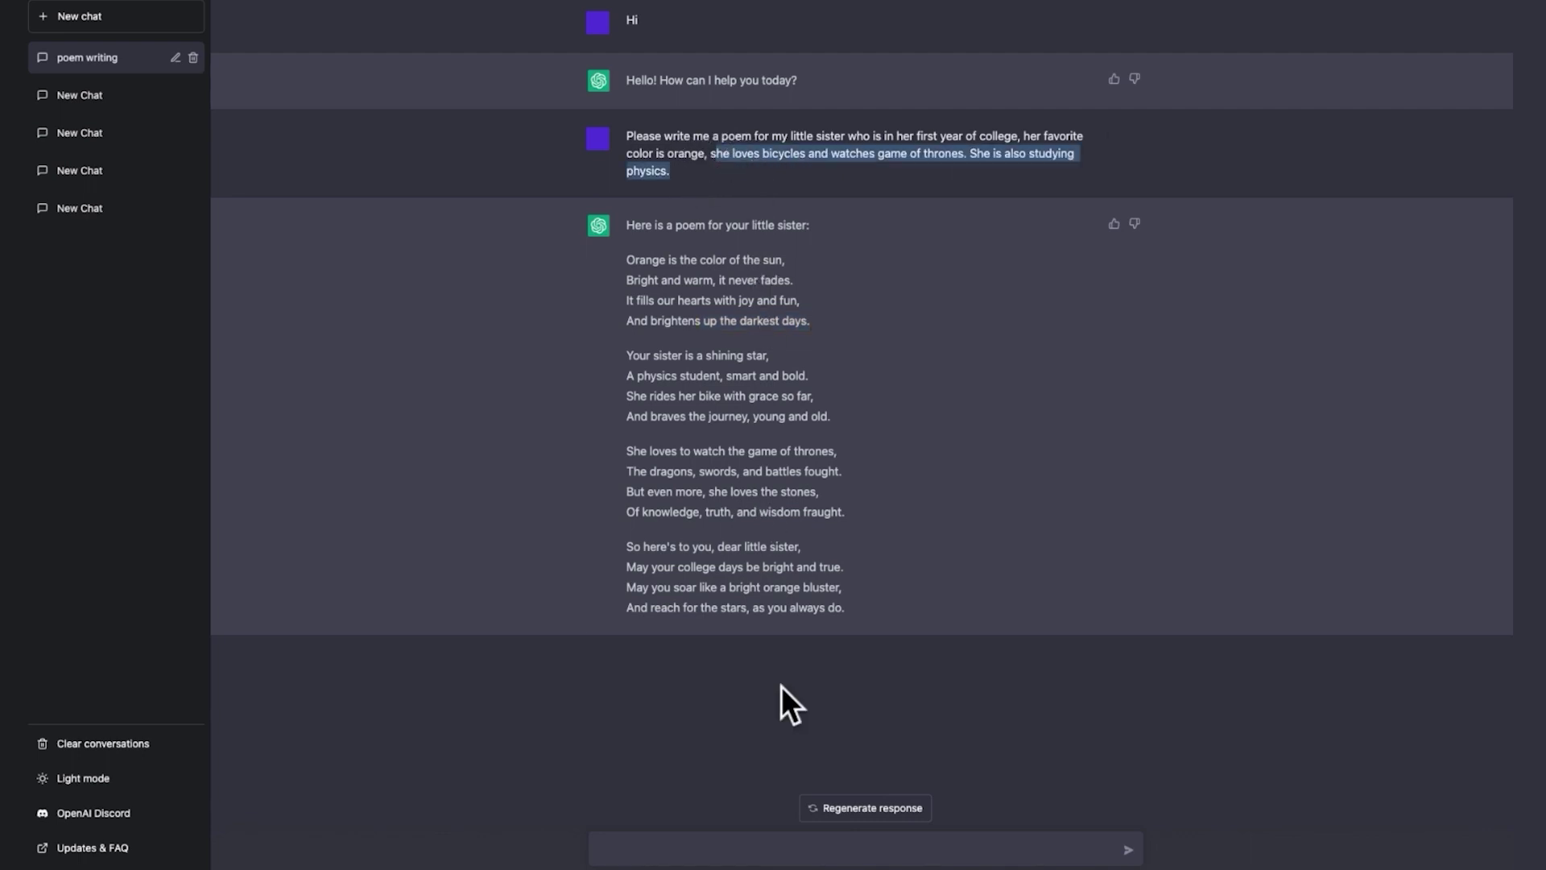
left_click(655, 714)
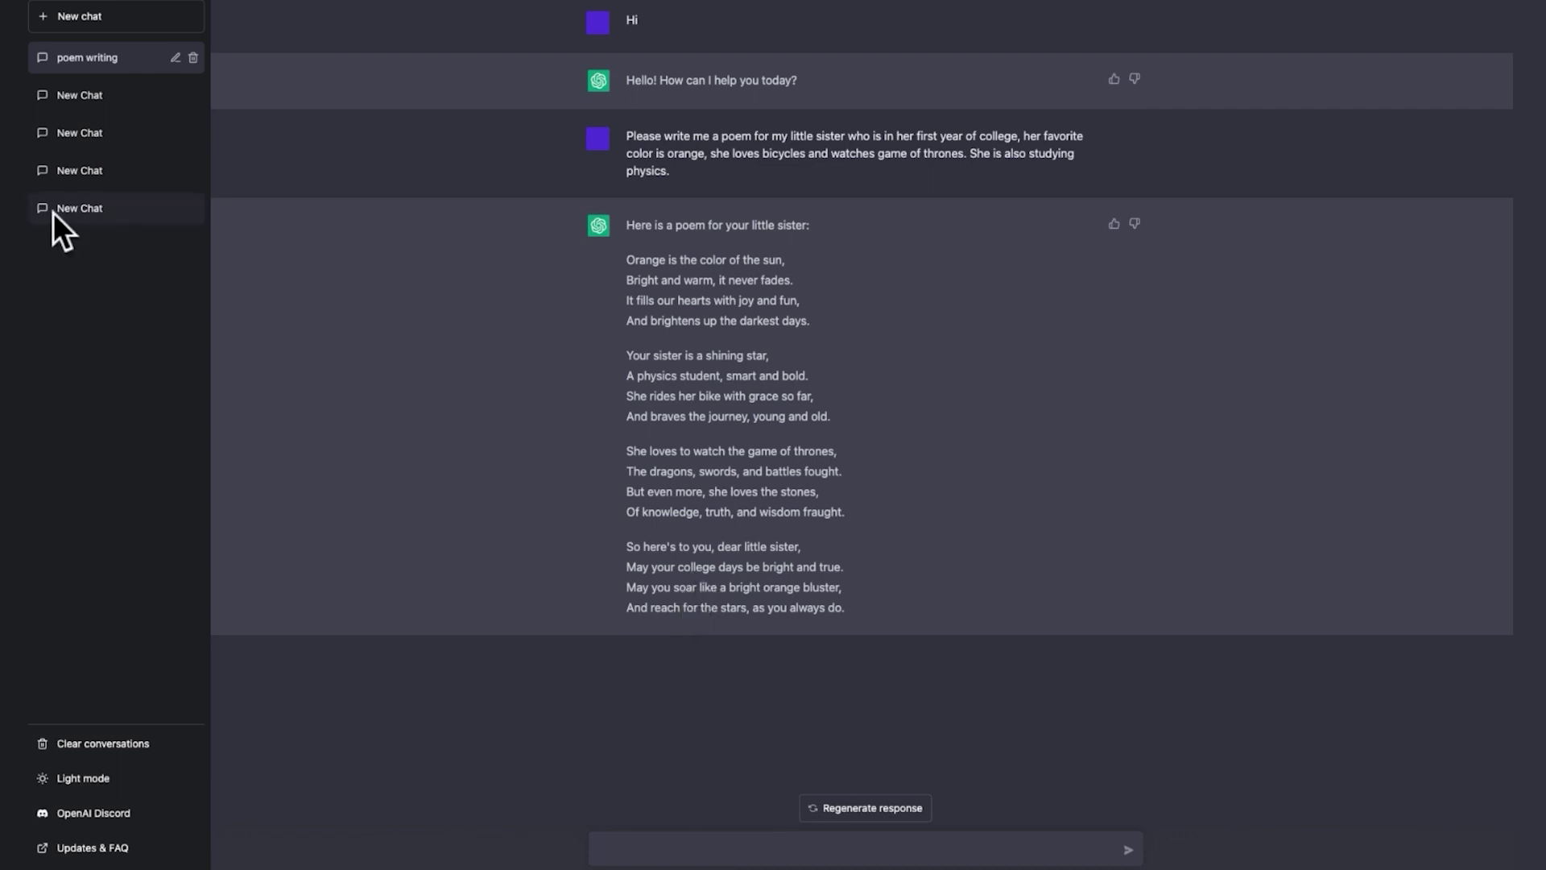
Start a new conversation and request a youtube video script about the best 10 ways for making money online
left_click(124, 24)
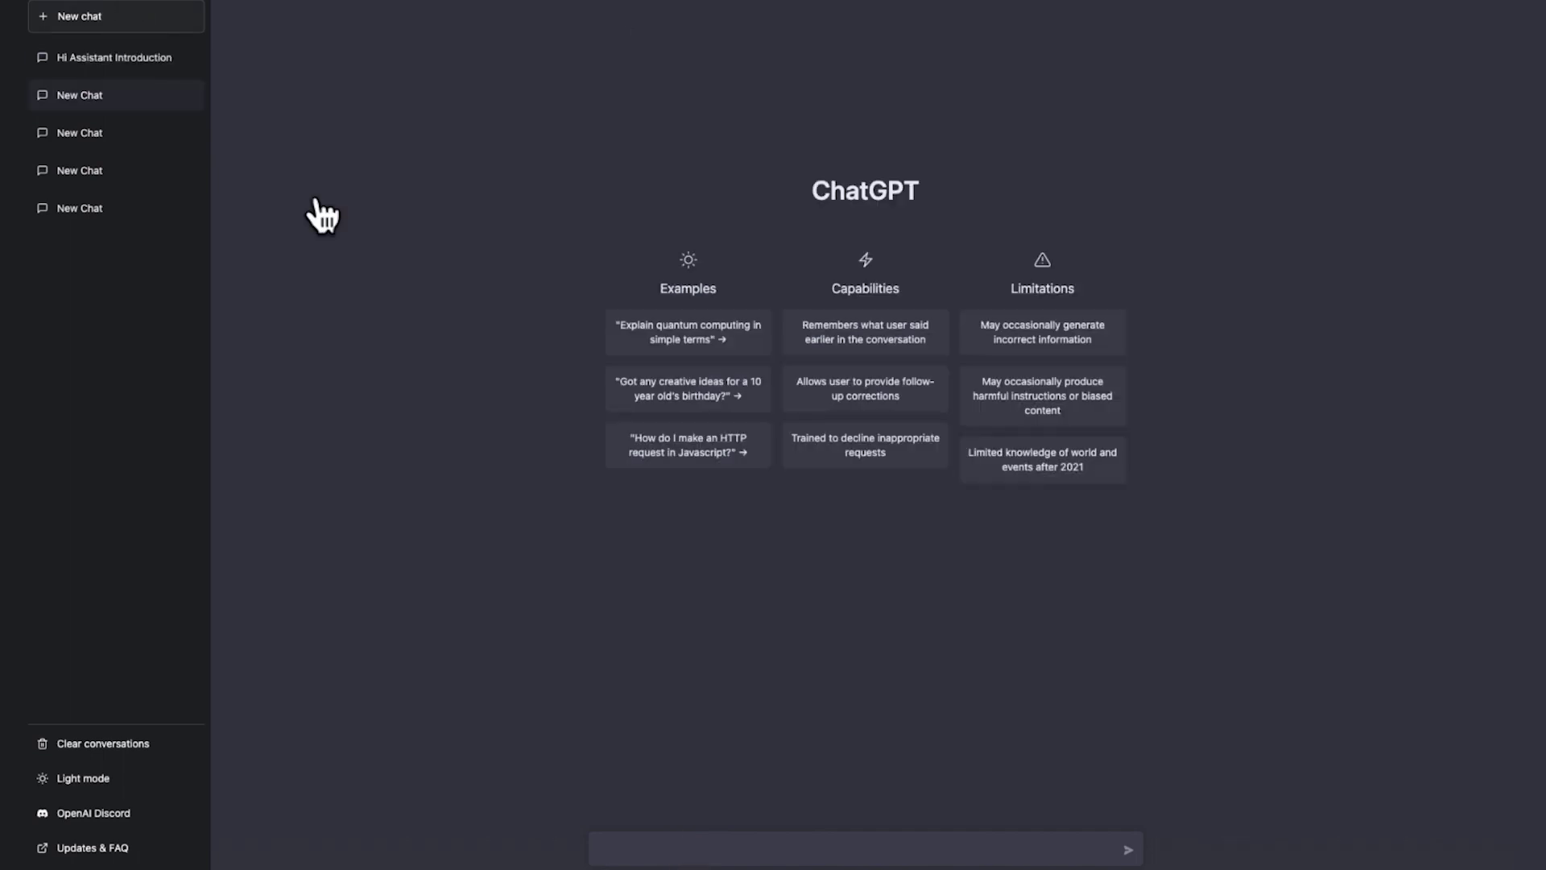
left_click(638, 852)
type("Please")
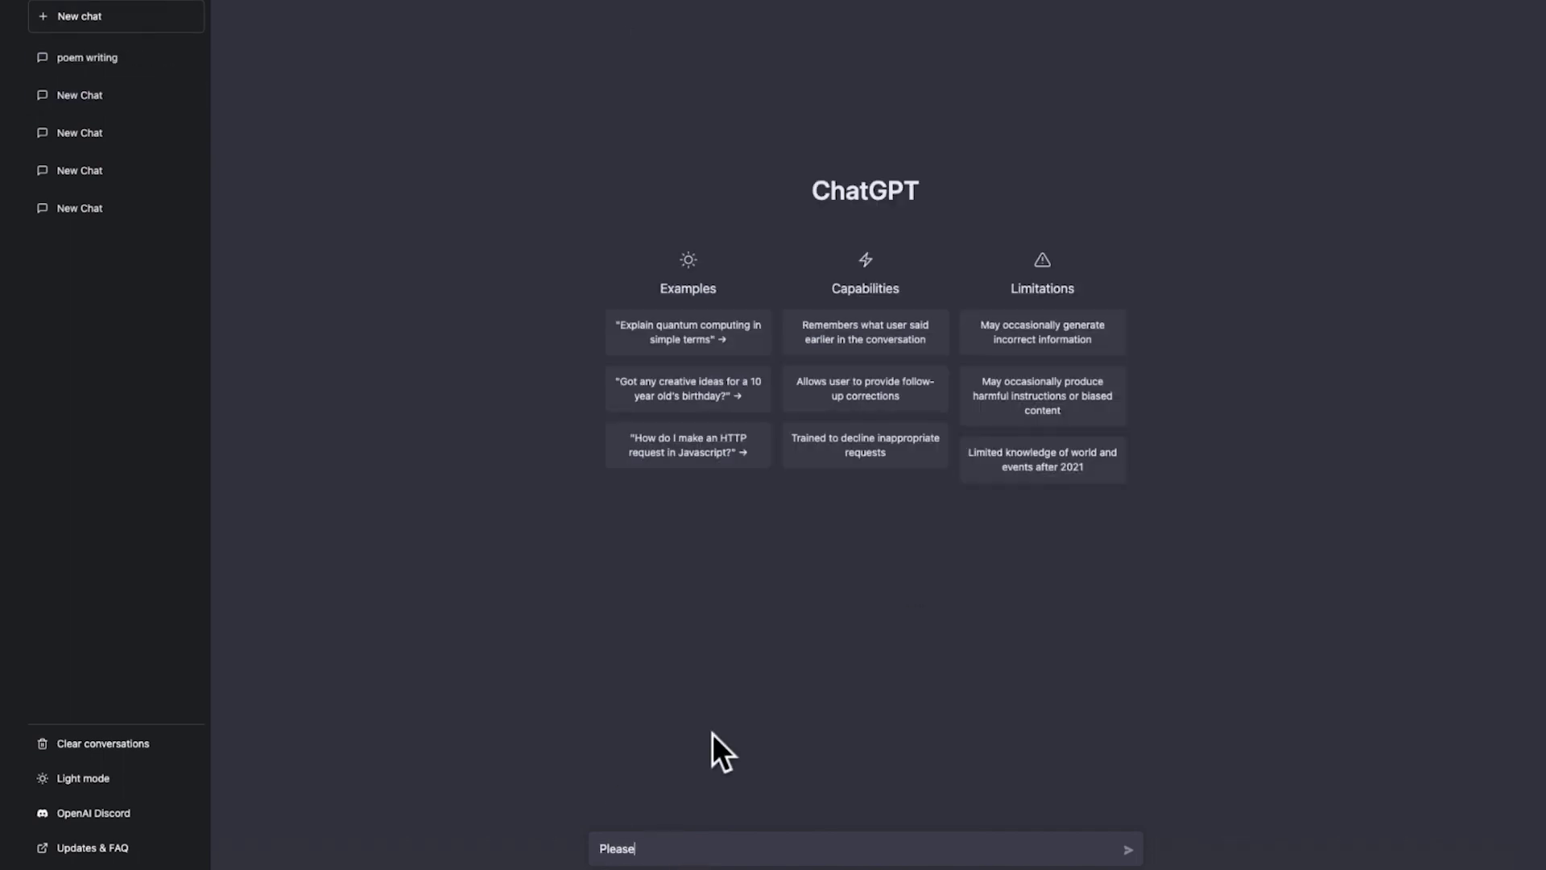
type(" write me a script for a youtube video about the b")
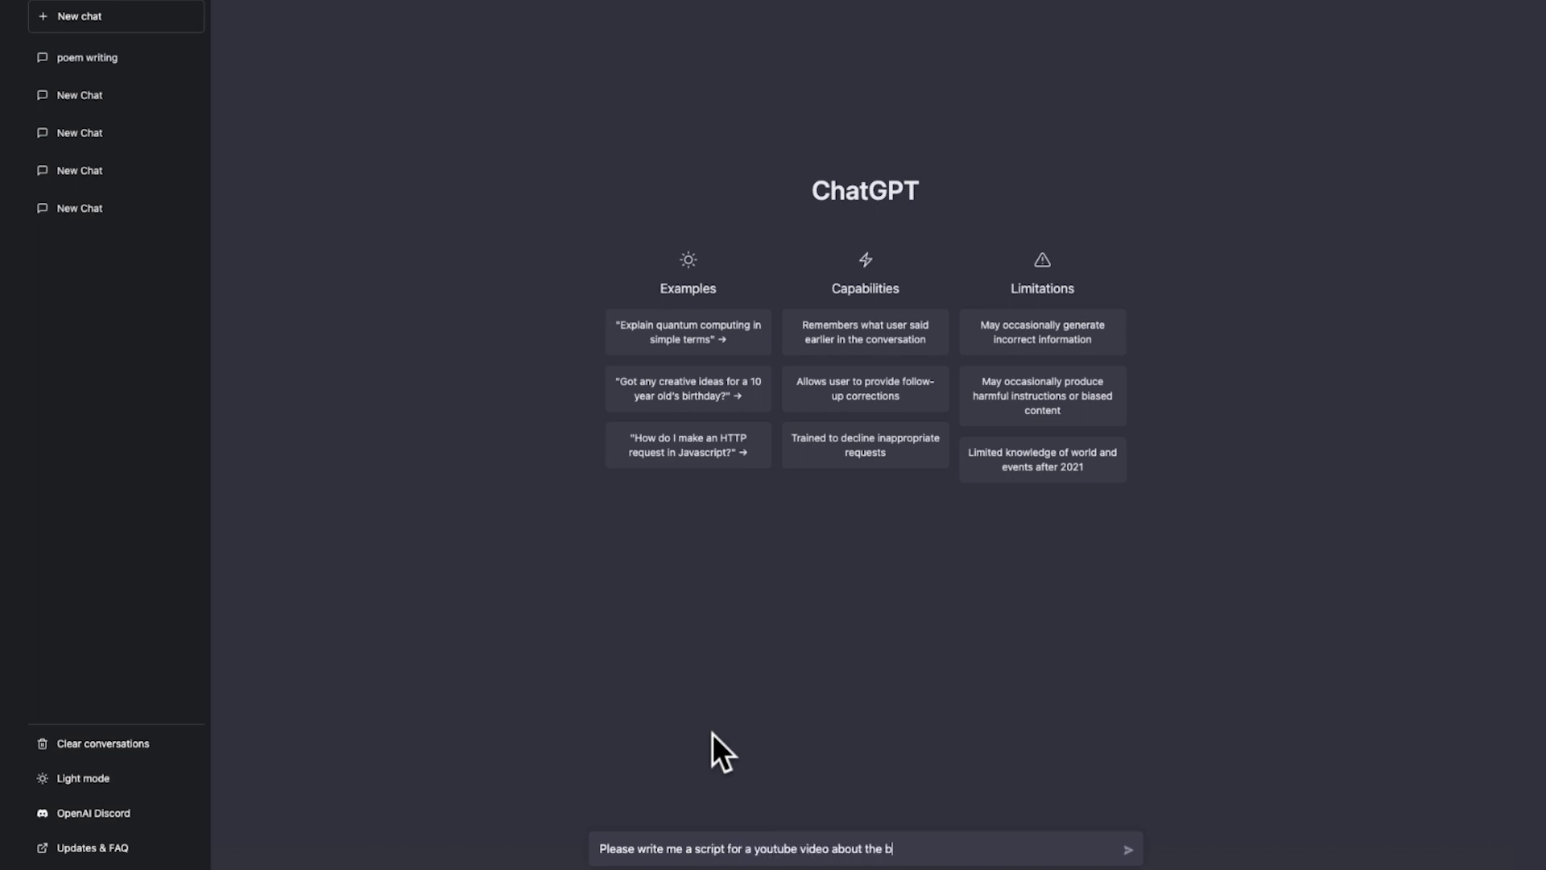
type("est 10 ways for making money online")
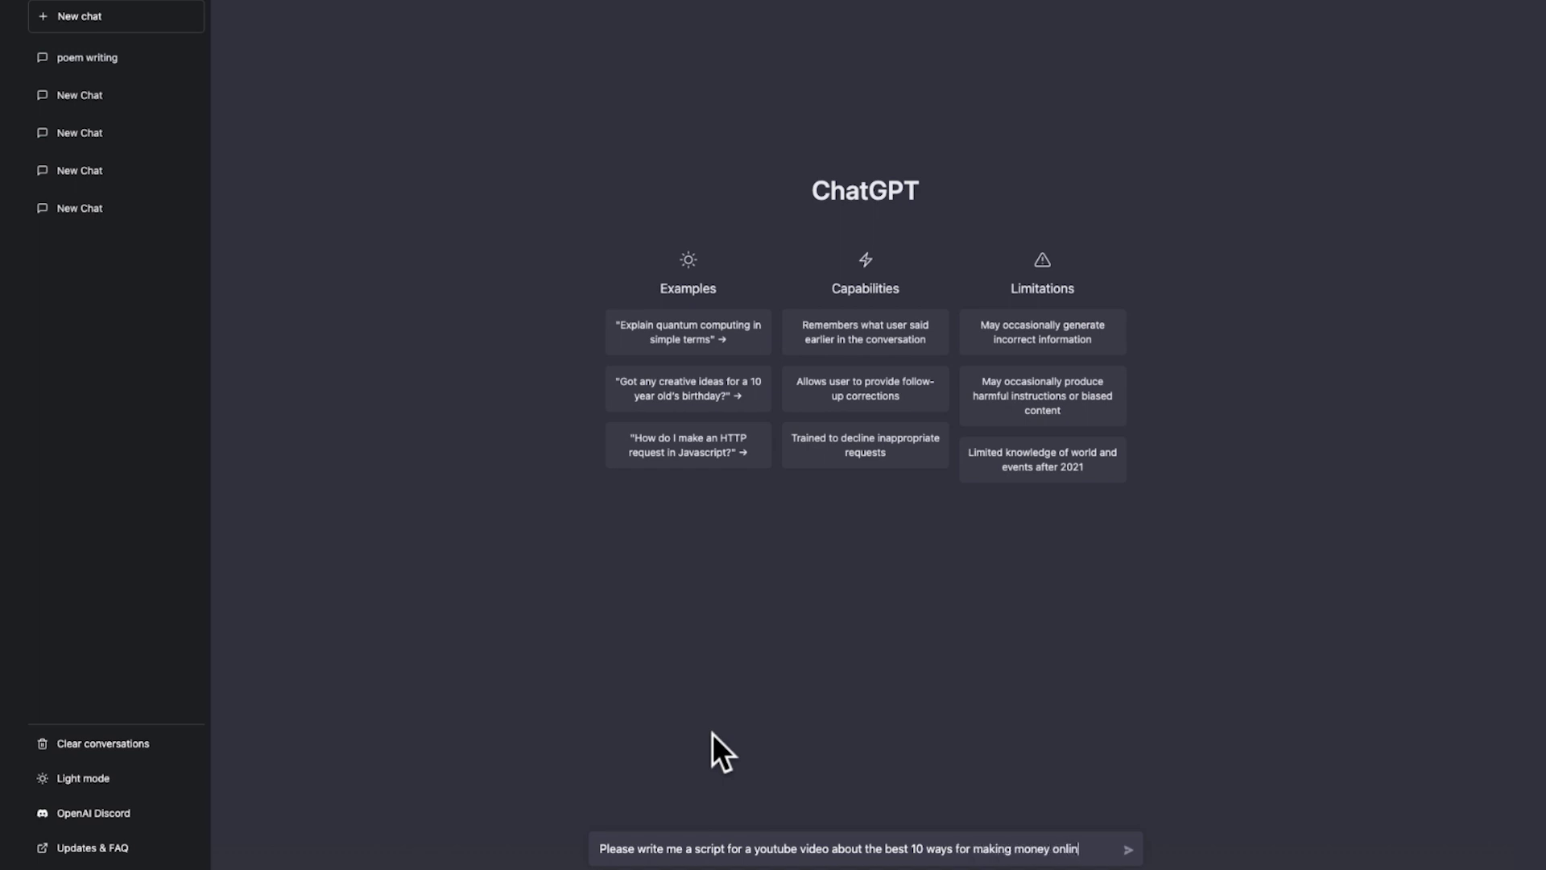
key("Return")
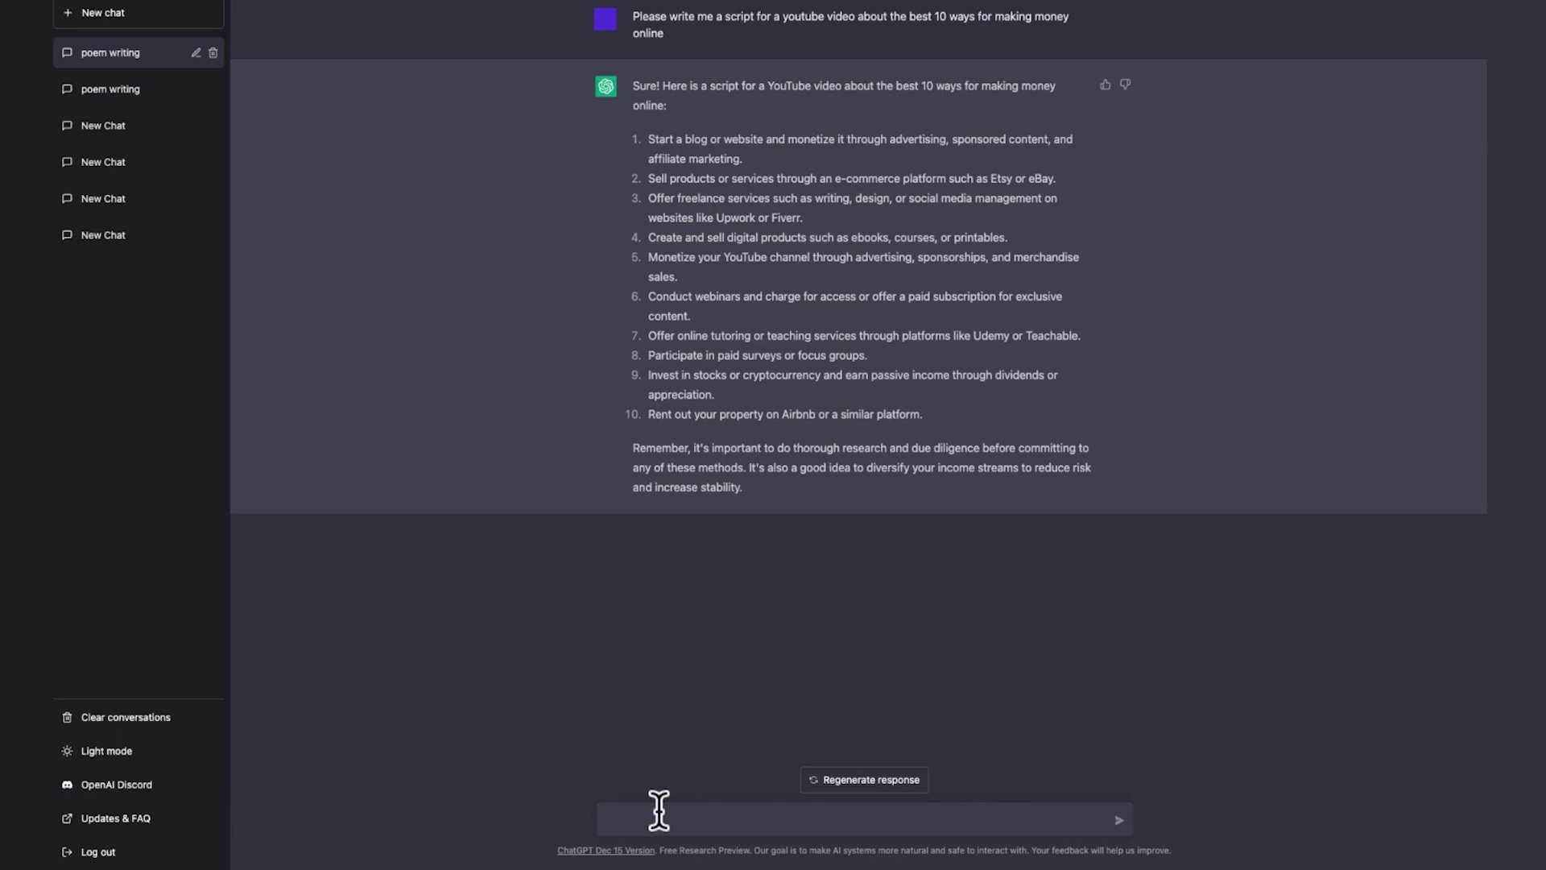
Ask in the same conversation "can you code in pinescript?"
type("can you code in pinescript?")
key("Return")
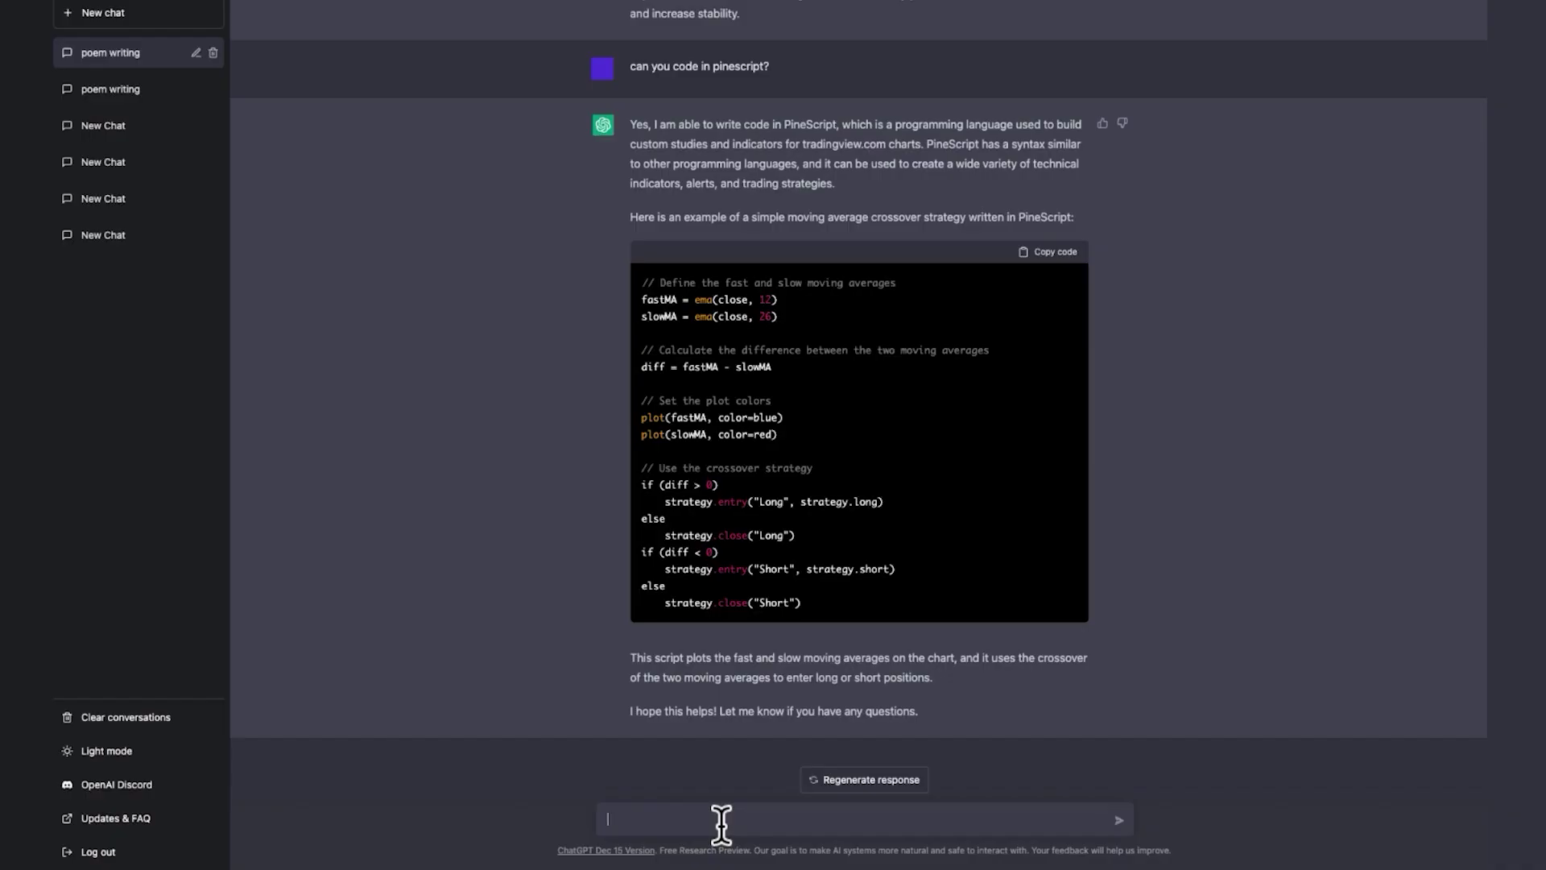
Request a pinescript indicator that notifies via email whenever the price of gold has dropped by .6% and RSI is below 30
type("Using pine")
type("script, write me an indicator that no")
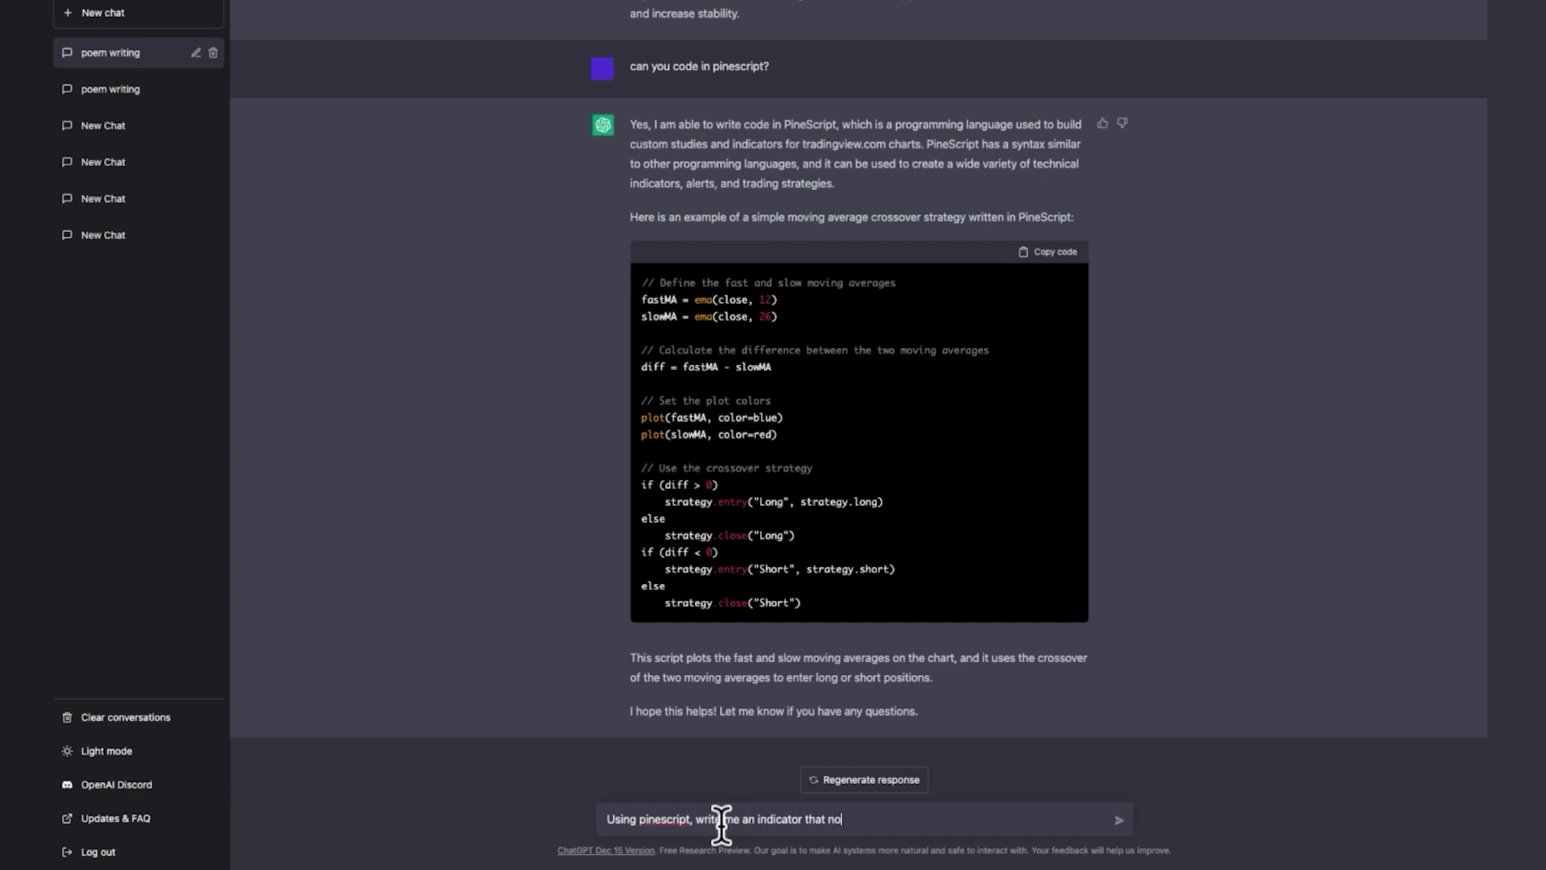
type("tifices me via email whenever the price of gold has droppe")
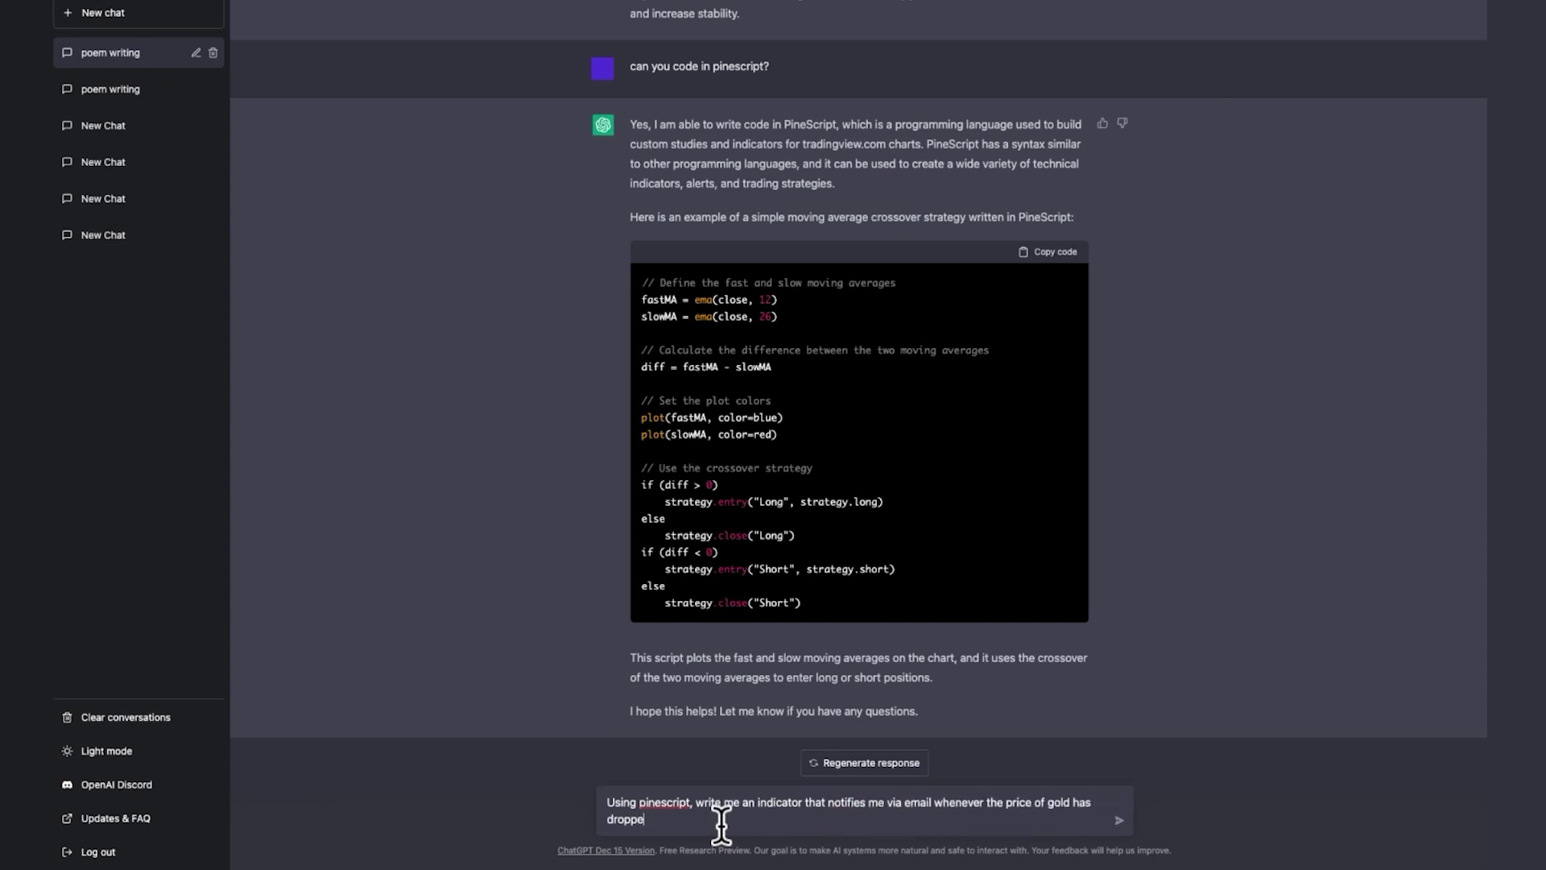
type("d by .6% a")
type("nd ")
type("th")
type(" is below 309")
key("BackSpace")
type(".")
key("Return")
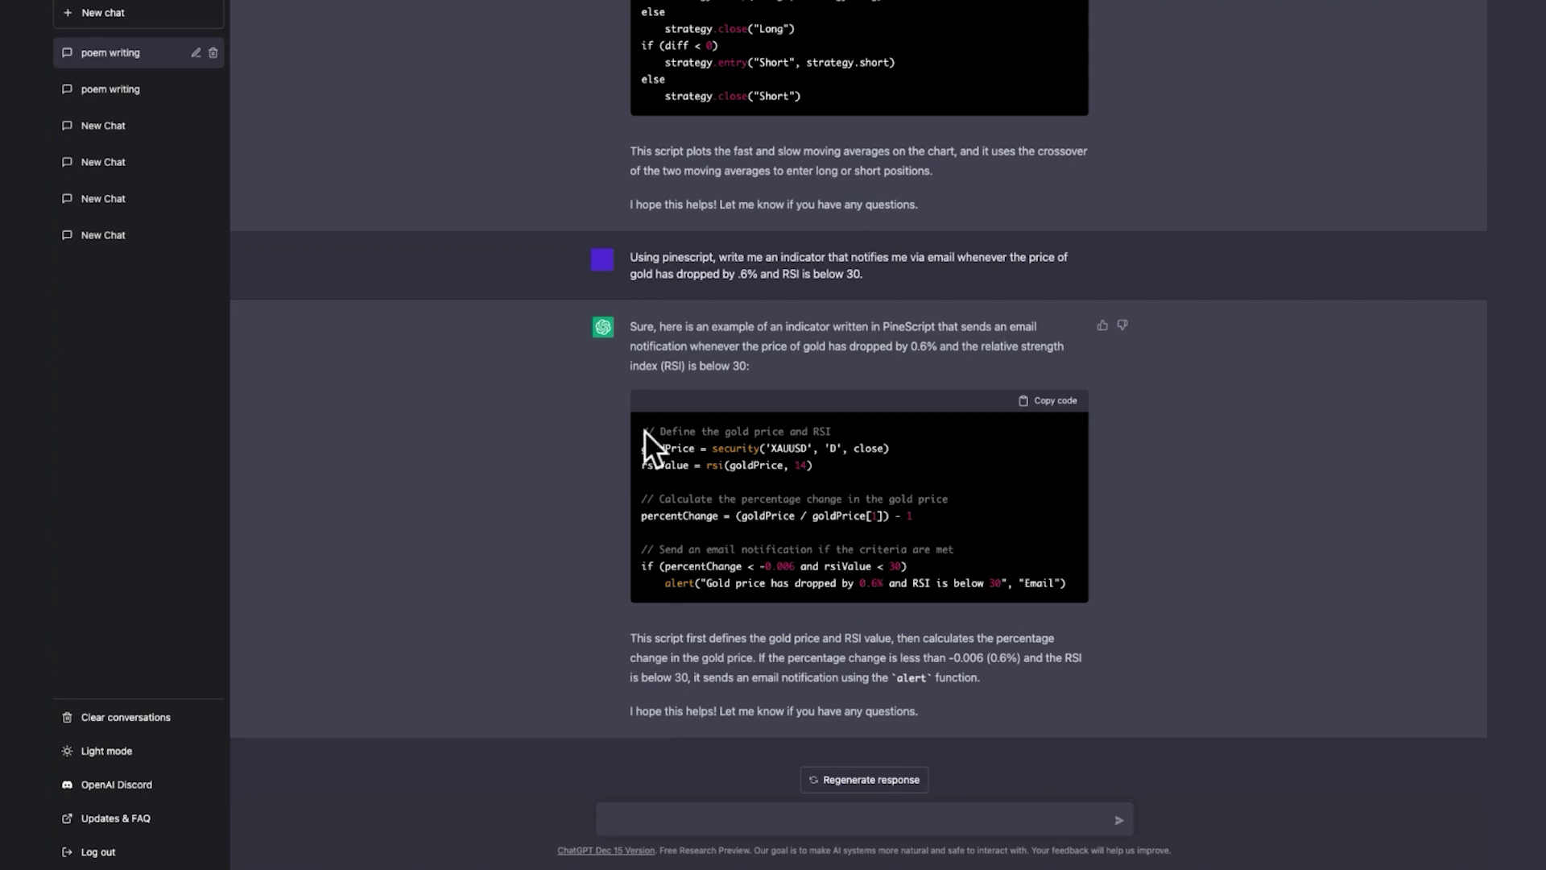
Copy the generated indicator code and examine its email alert and gold price lines
left_click_drag(644, 431, 1090, 624)
left_click(1047, 400)
mouse_move(1059, 581)
left_mouse_down()
mouse_move(1021, 602)
mouse_move(1031, 585)
left_mouse_up()
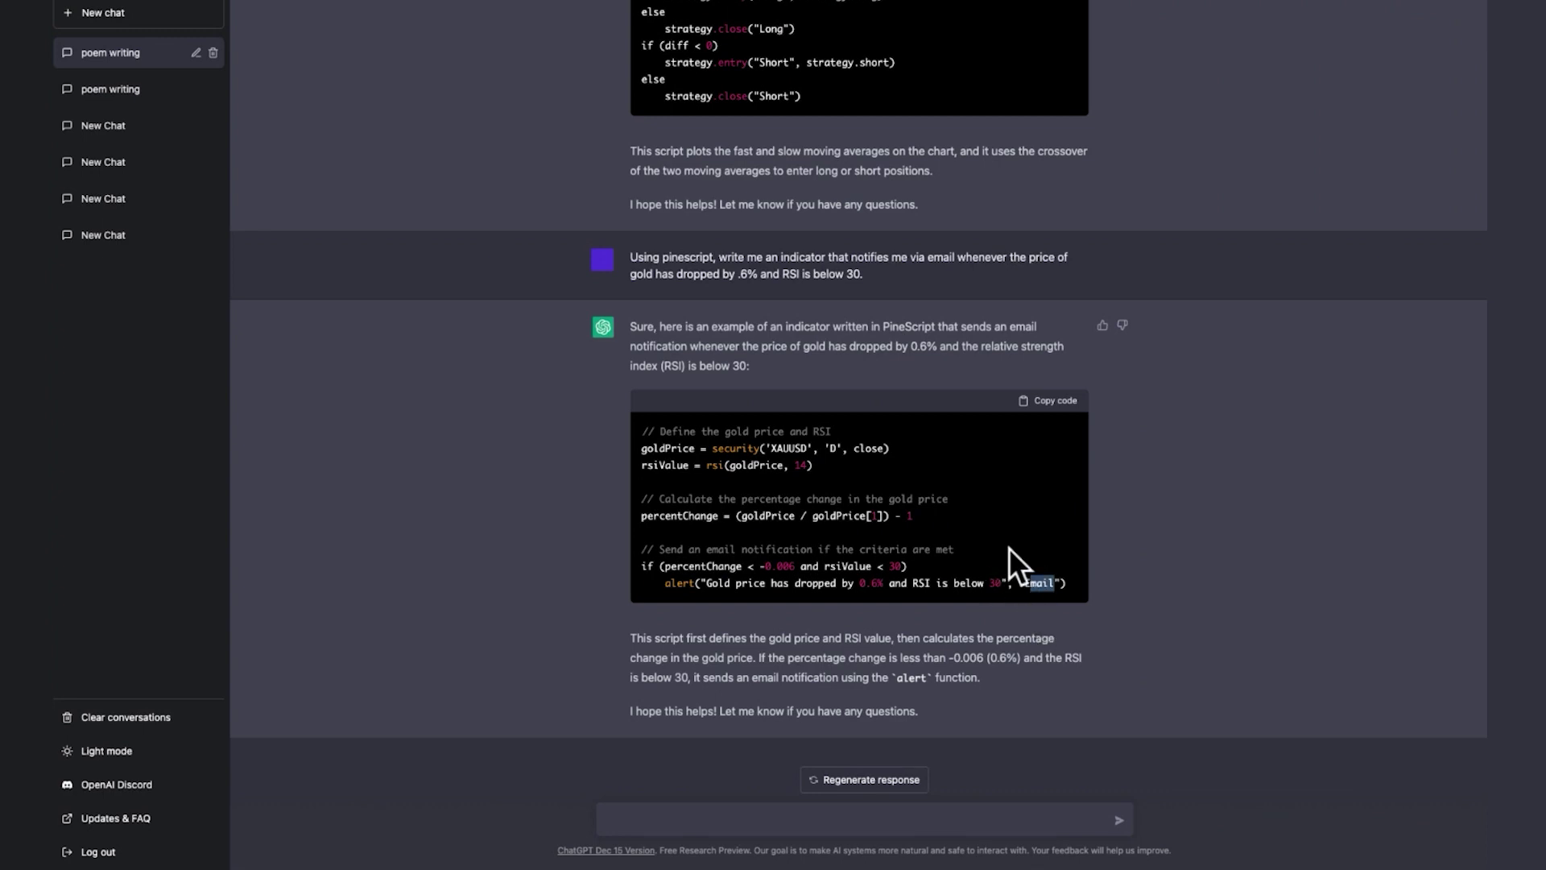
left_click(1108, 448)
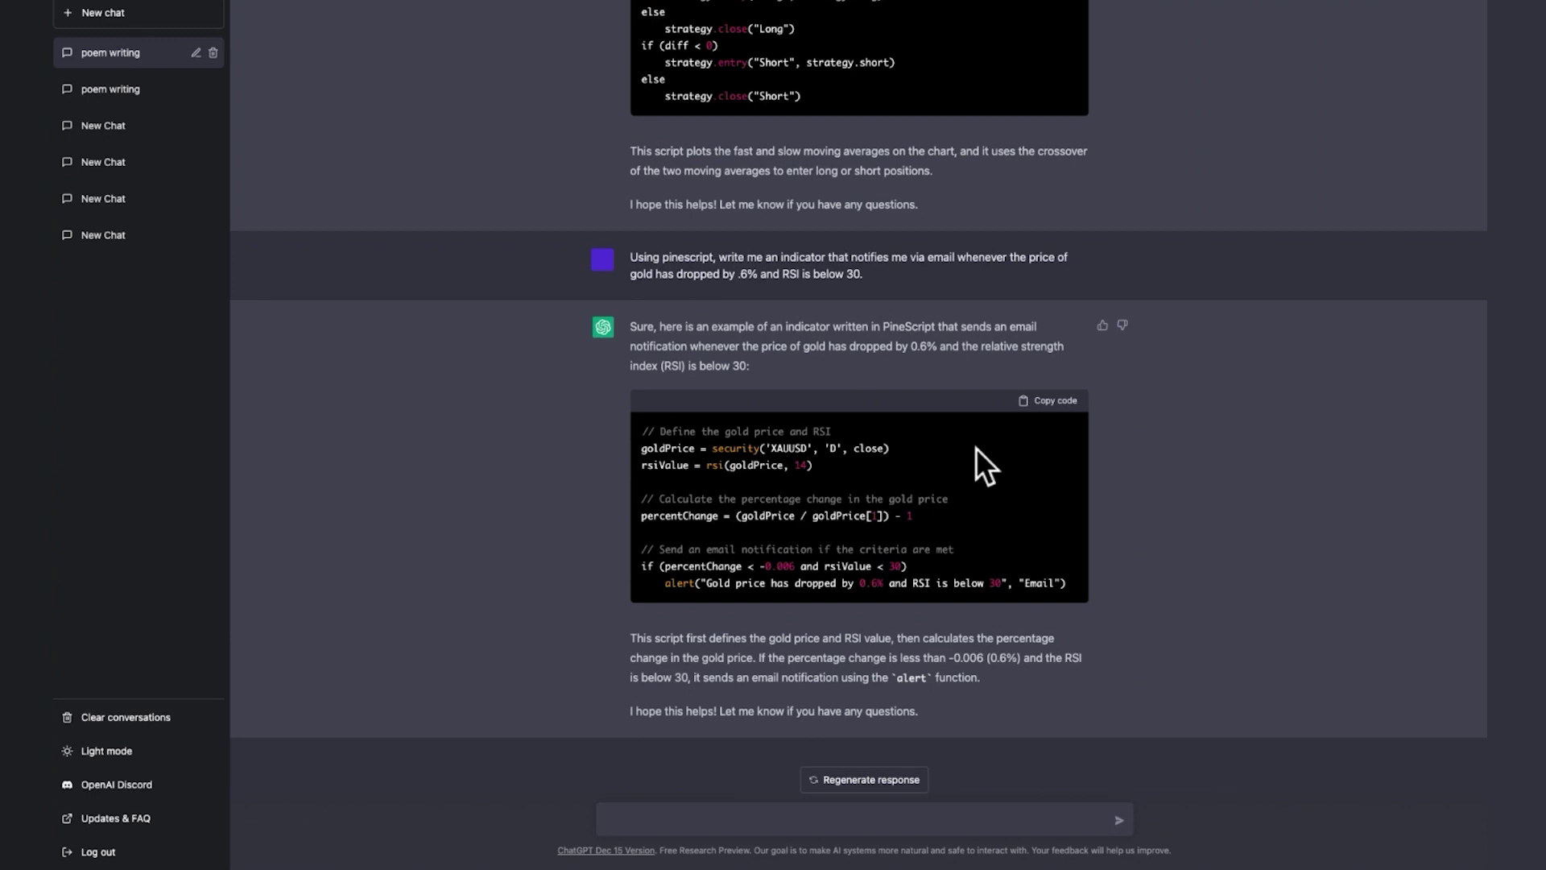
left_click_drag(976, 450, 718, 447)
left_click(687, 471)
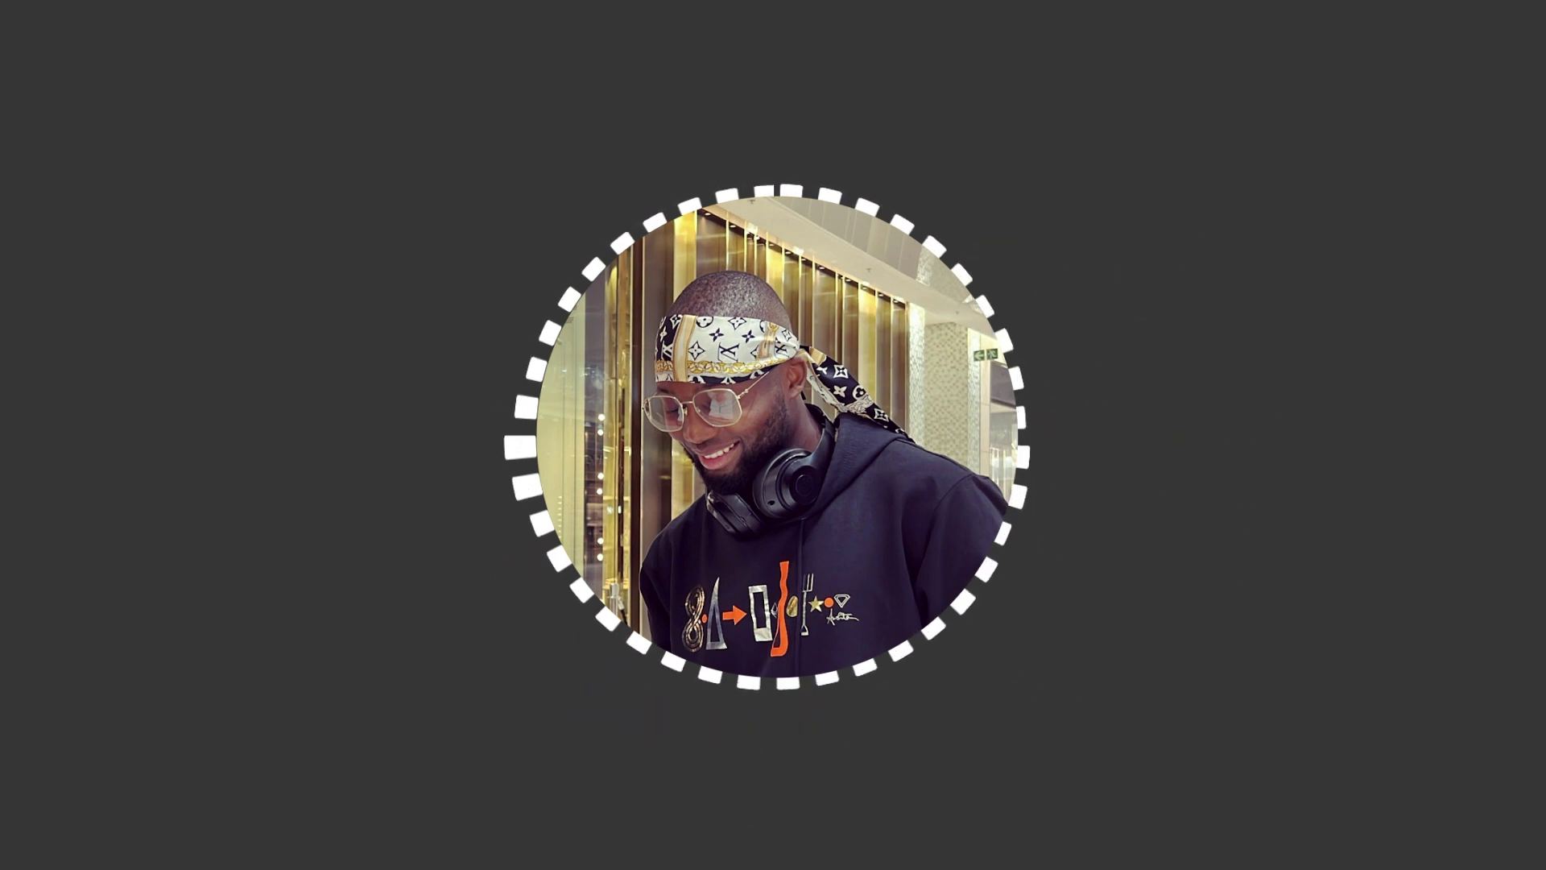
Ask "How to make carrot cake but gluten free?" in the same conversation
type("How to ma")
type("ke carrot cake but")
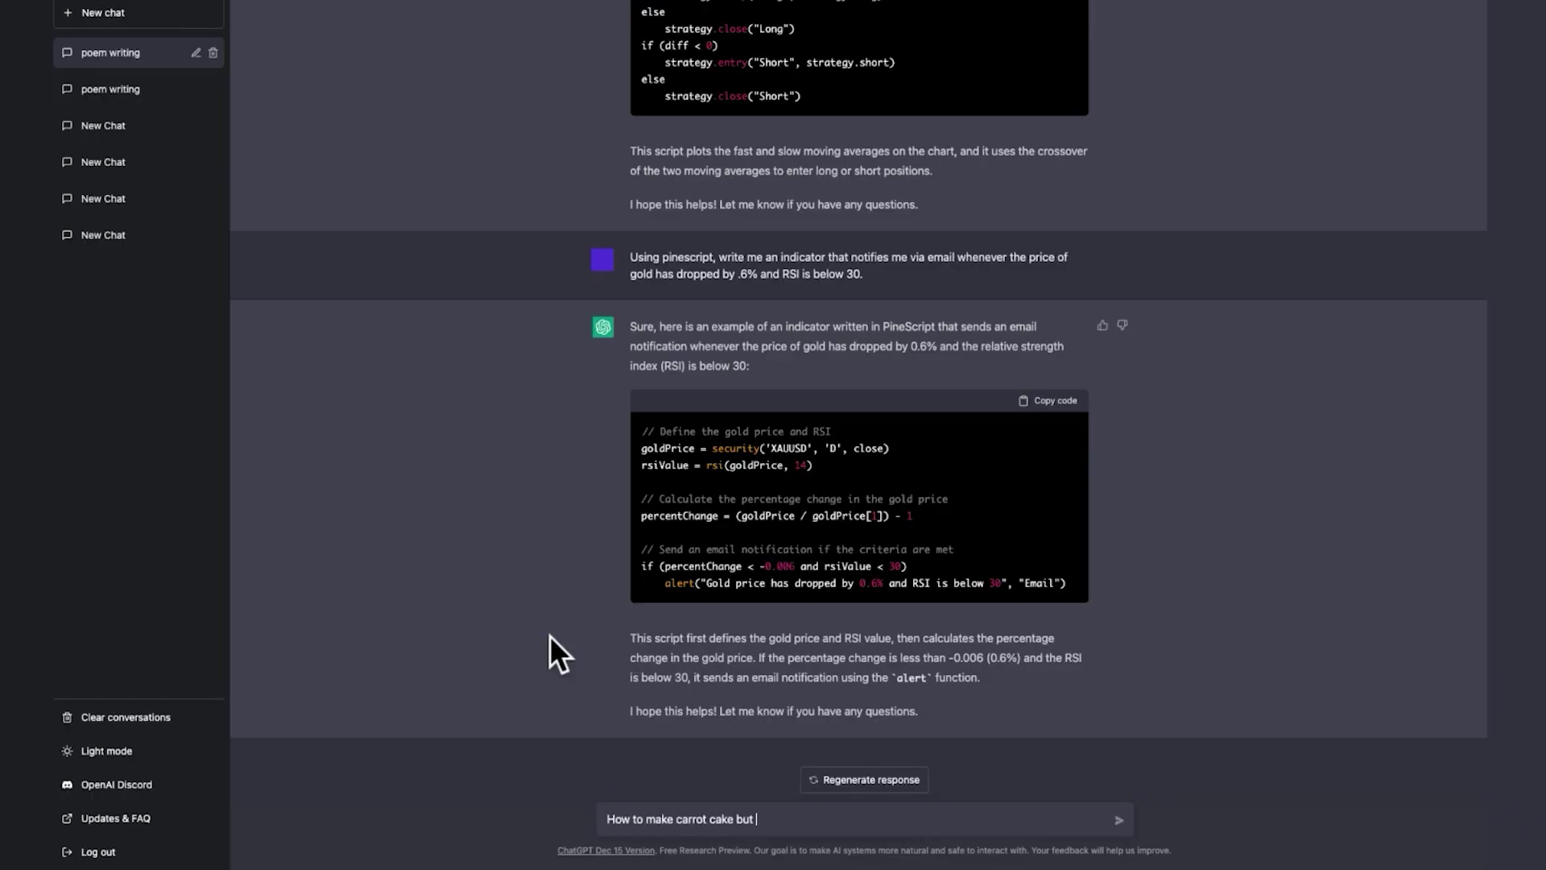
type(" gluten free?")
key("Return")
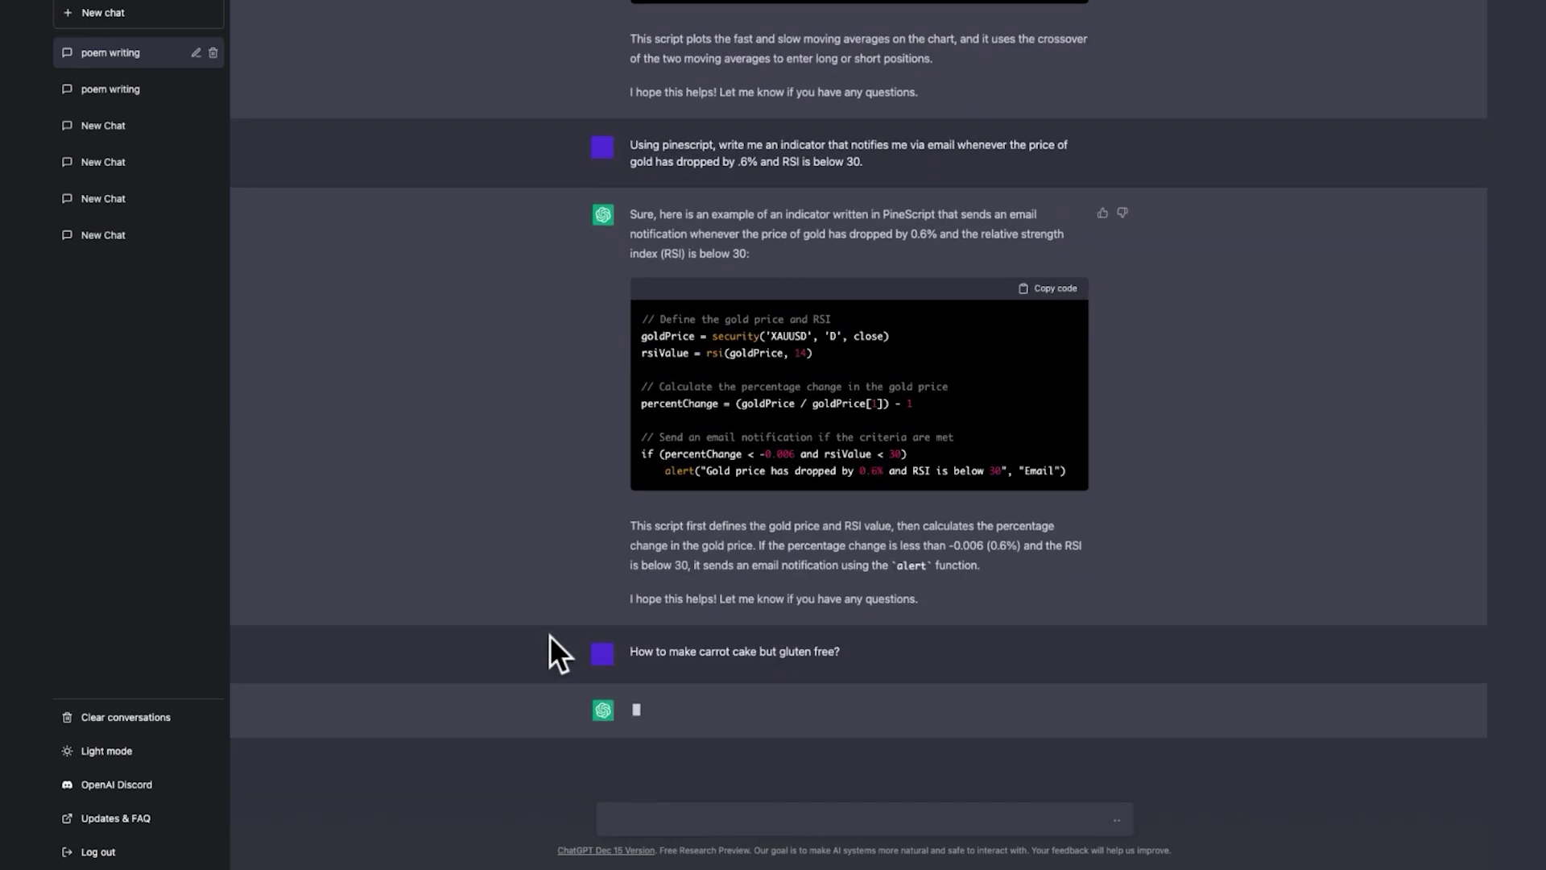
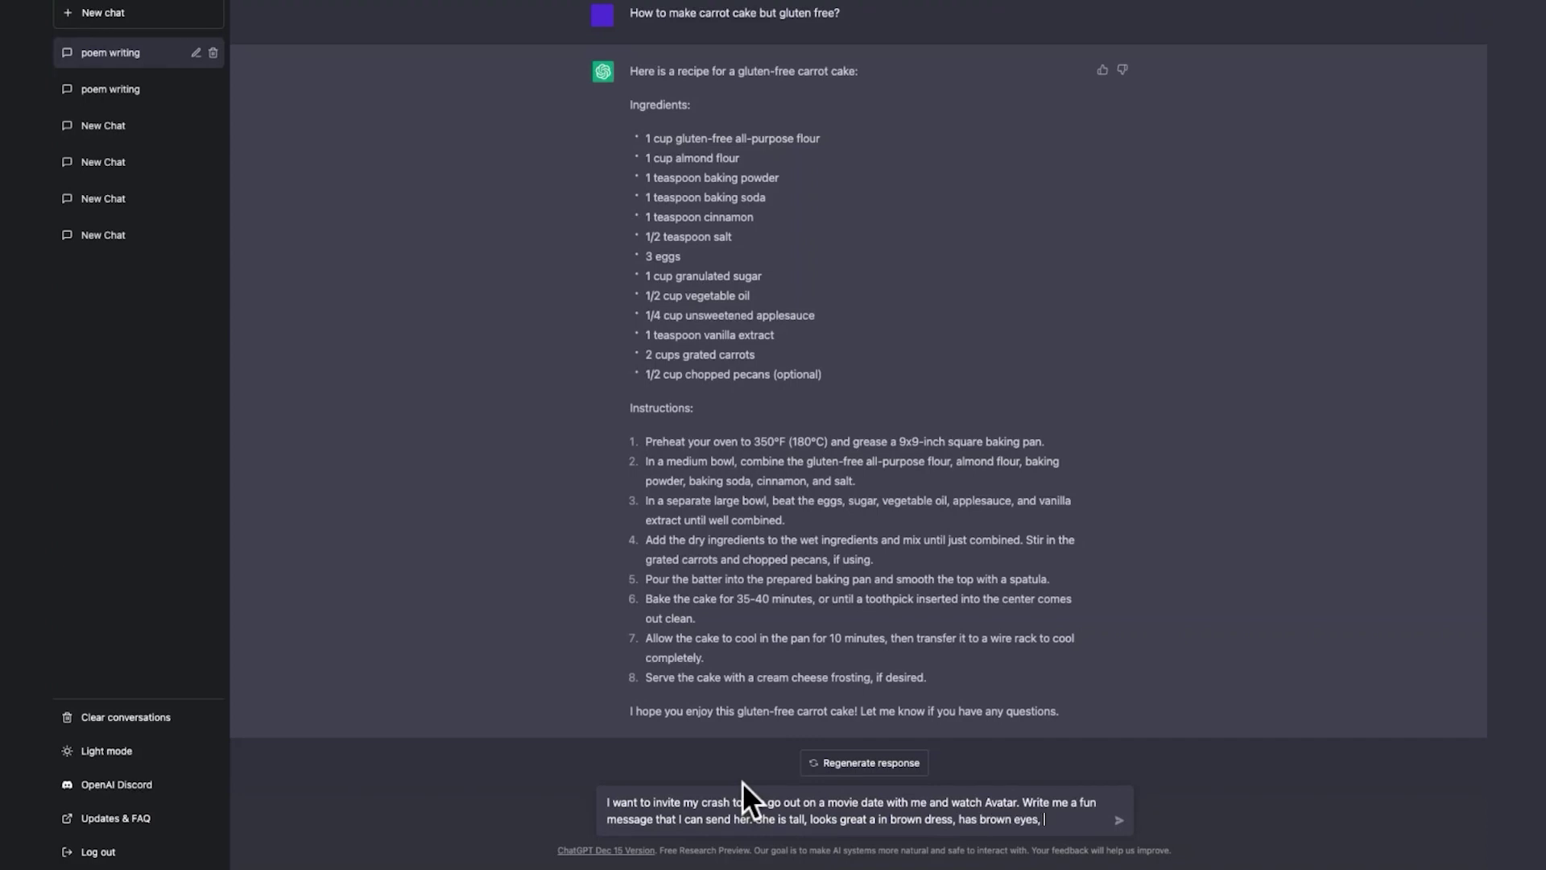
Complete the movie date invitation prompt with "like popcorn, yoga, and she's from Missisipi" and send it
type("like popcorn, yoga, ")
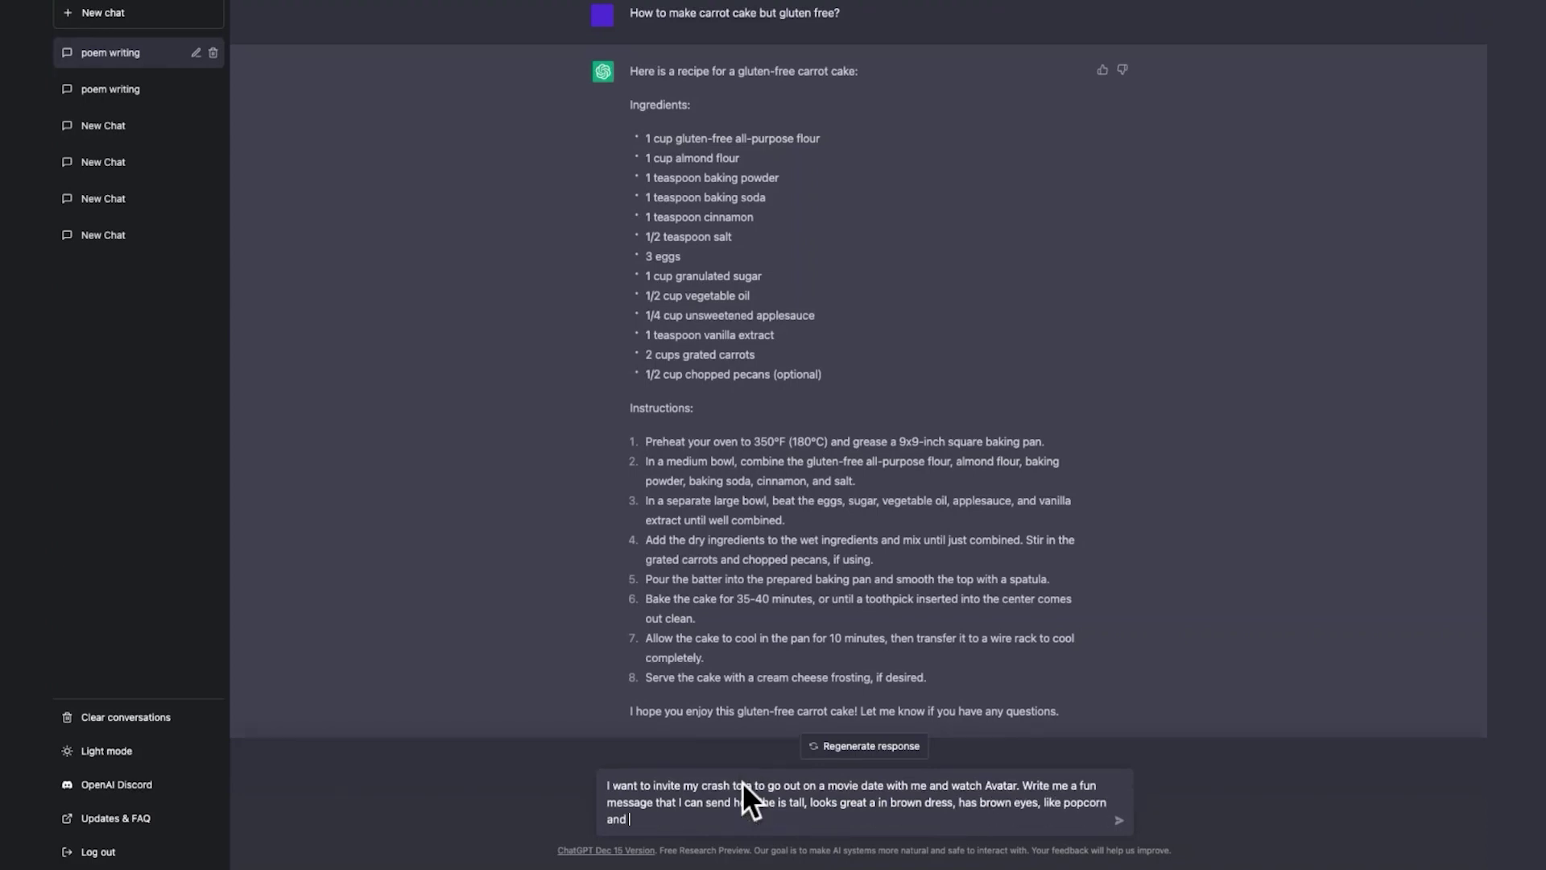
type("and sh")
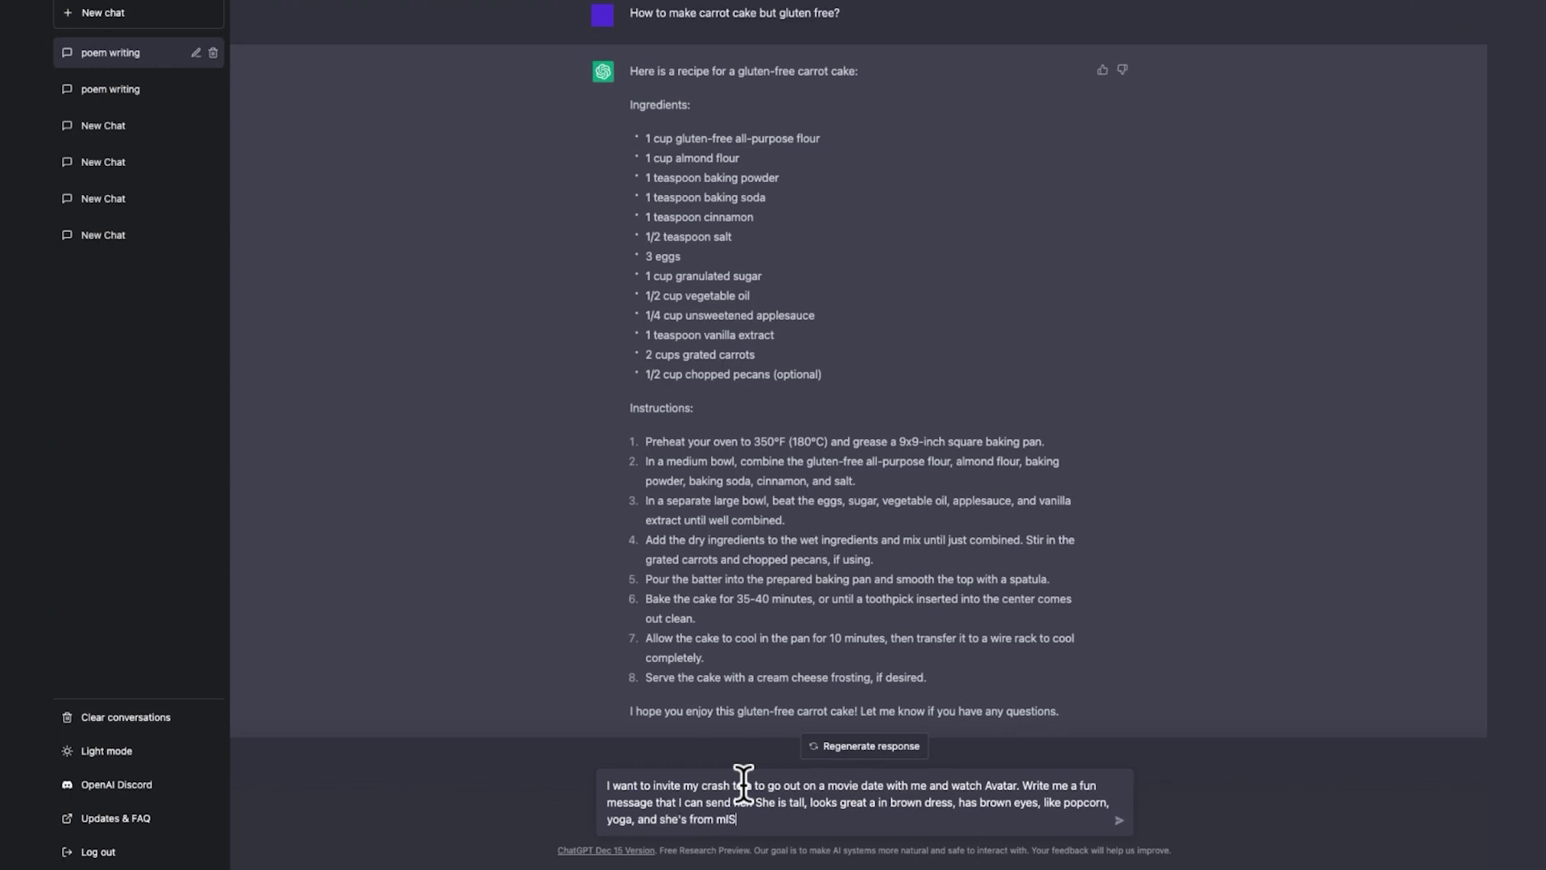
type("e's from Missisipi")
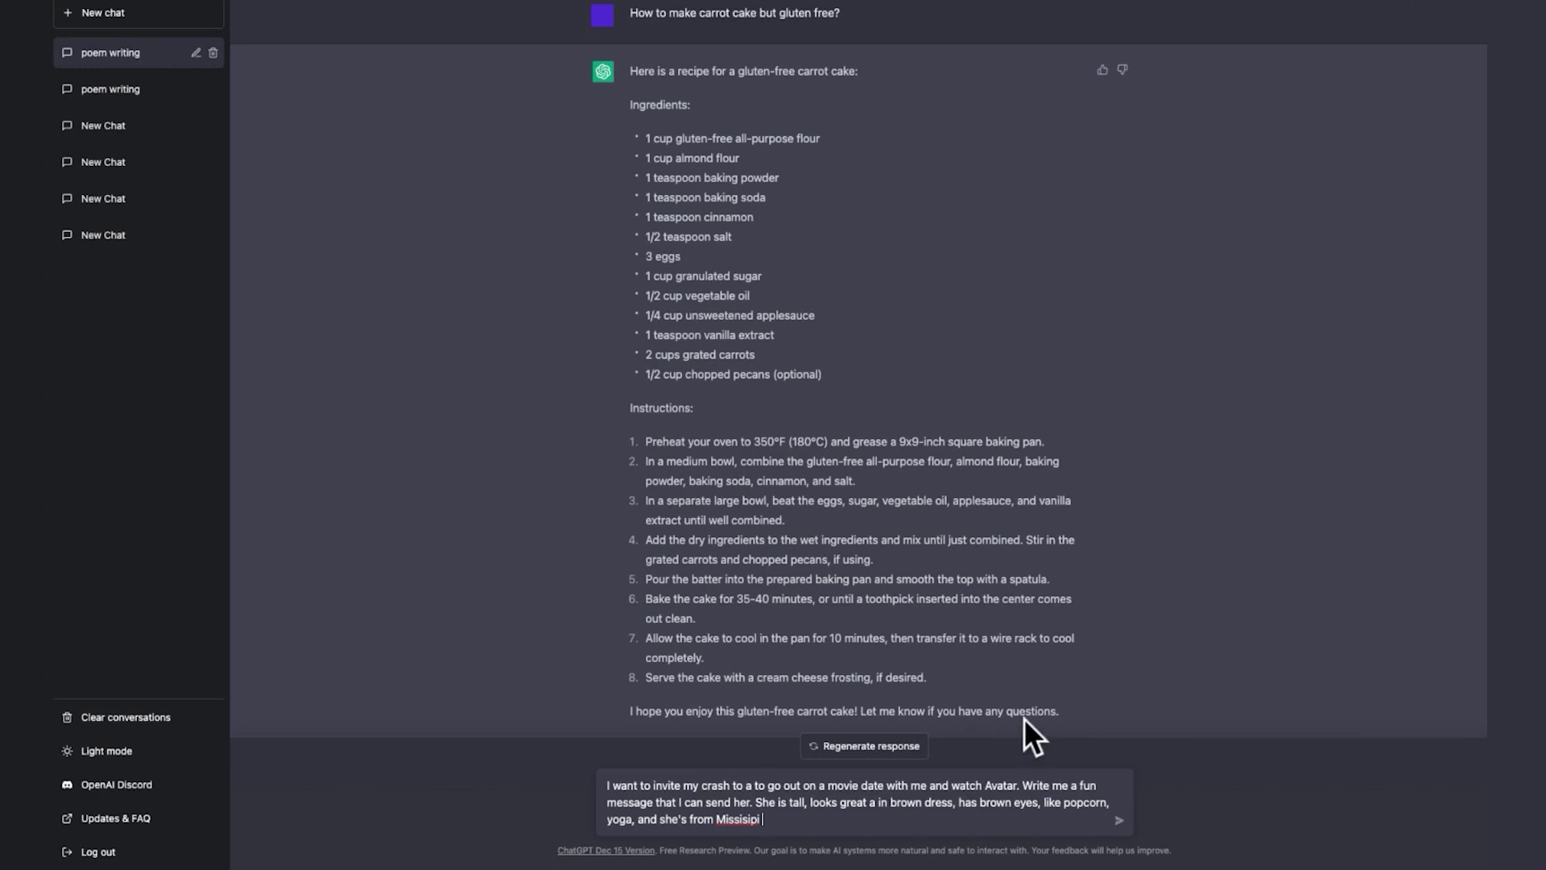
key("Return")
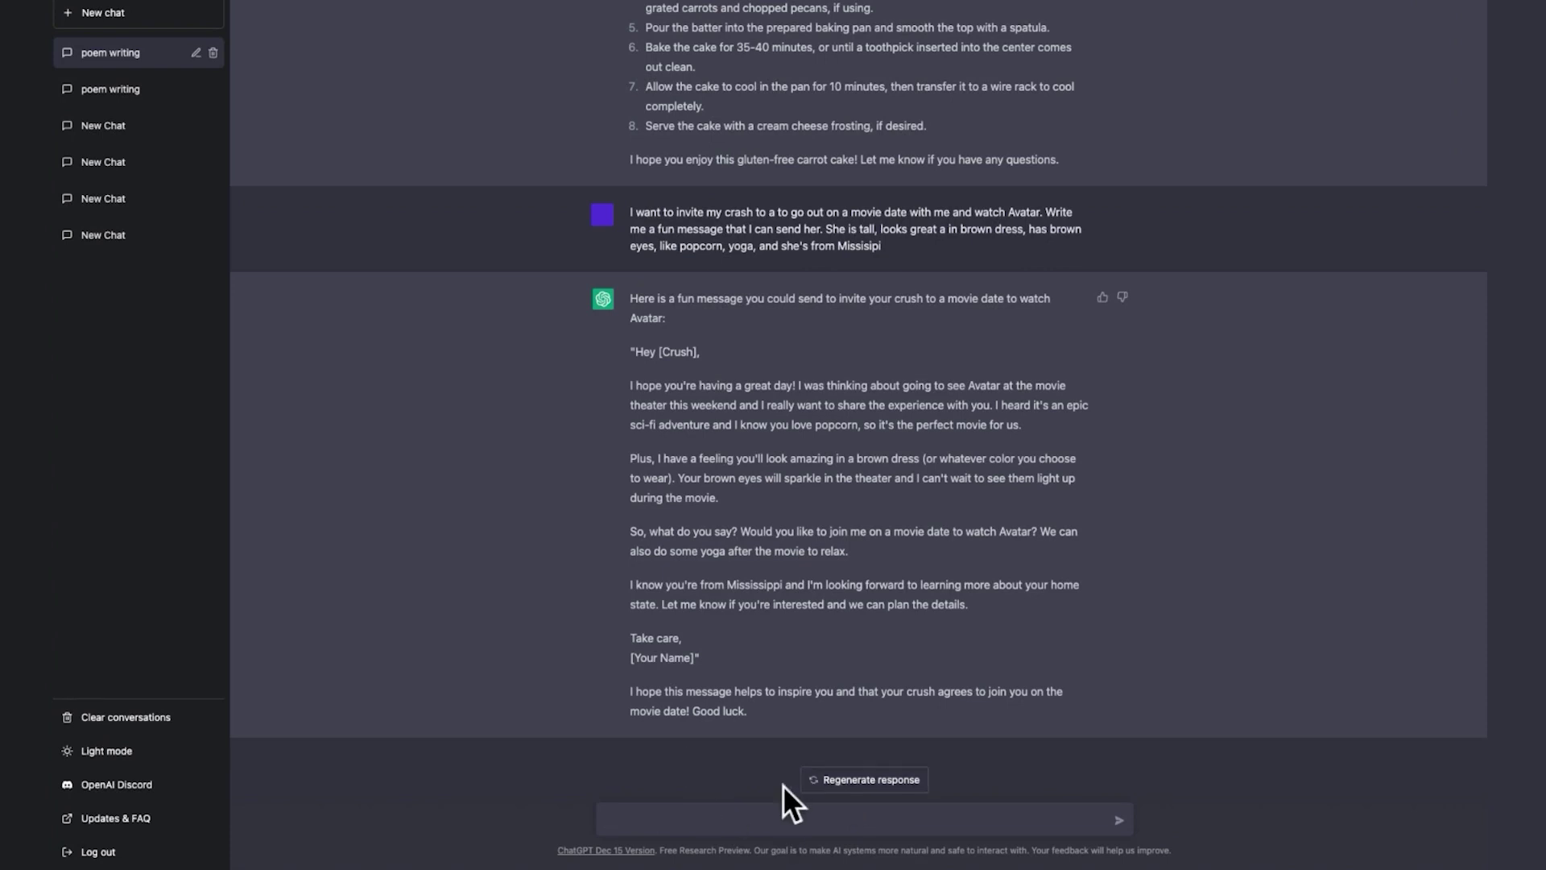
Ask "can you make it more edgy and fun?" about the invitation message and regenerate the response
type("can you make it more edgy and fun?")
key("Return")
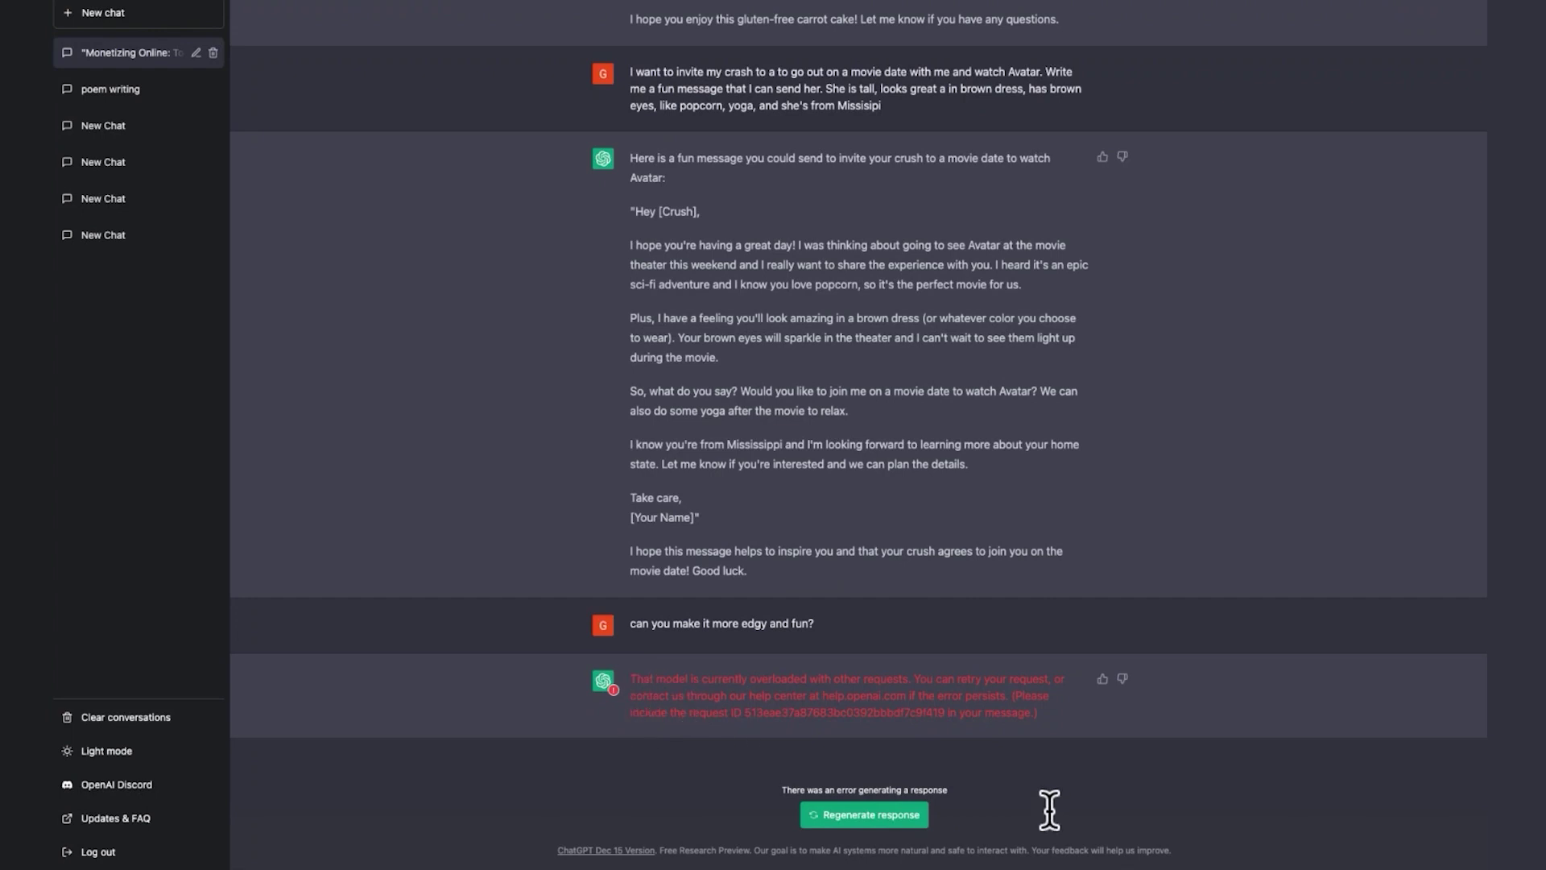
left_click(868, 814)
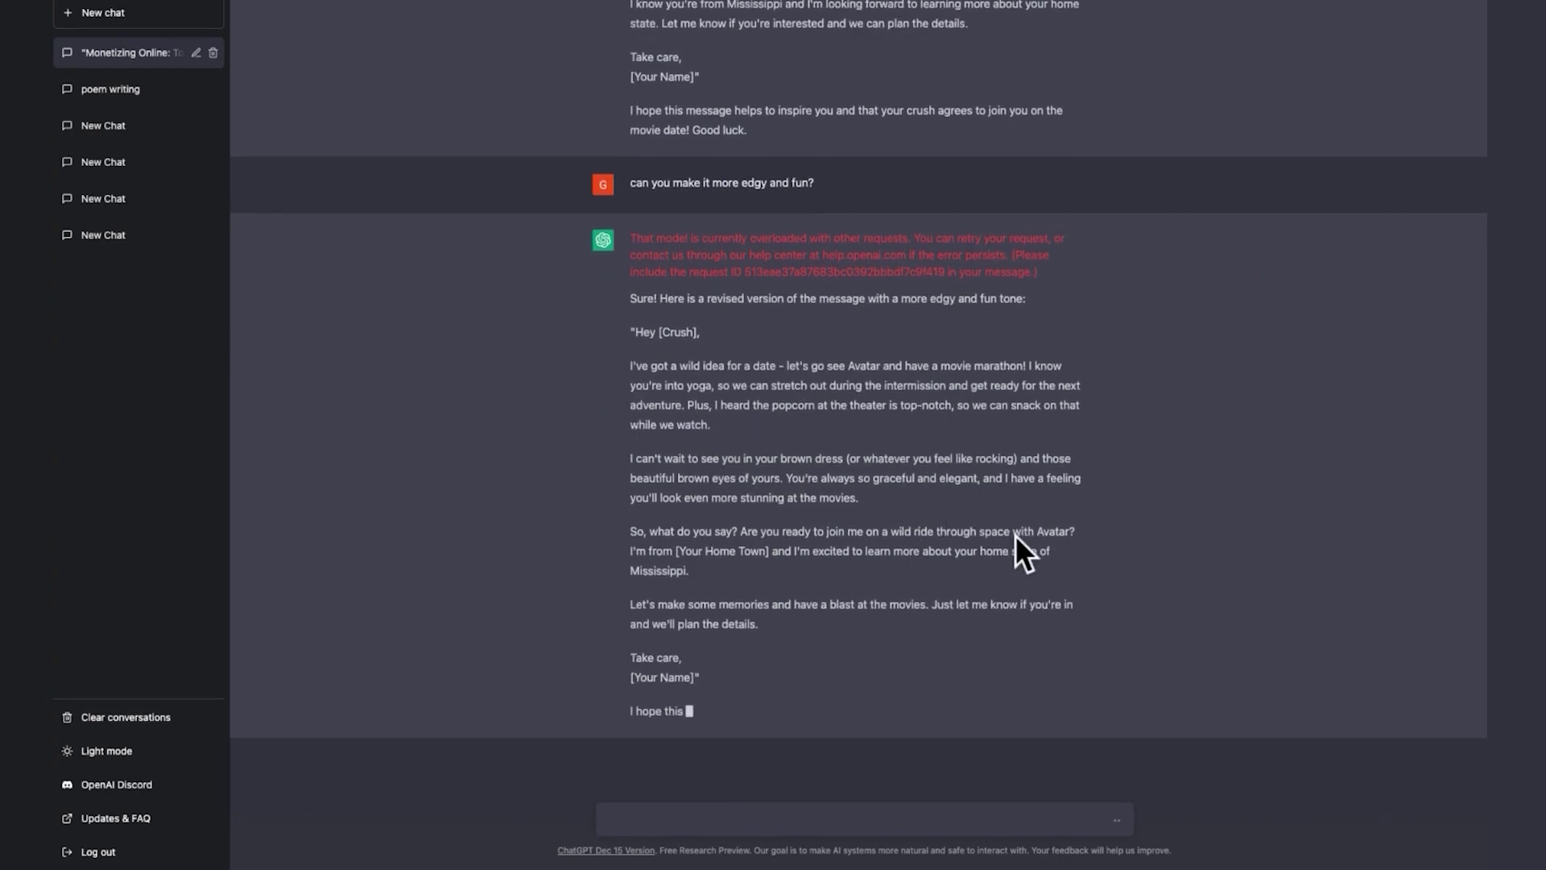
left_click_drag(1018, 443, 871, 441)
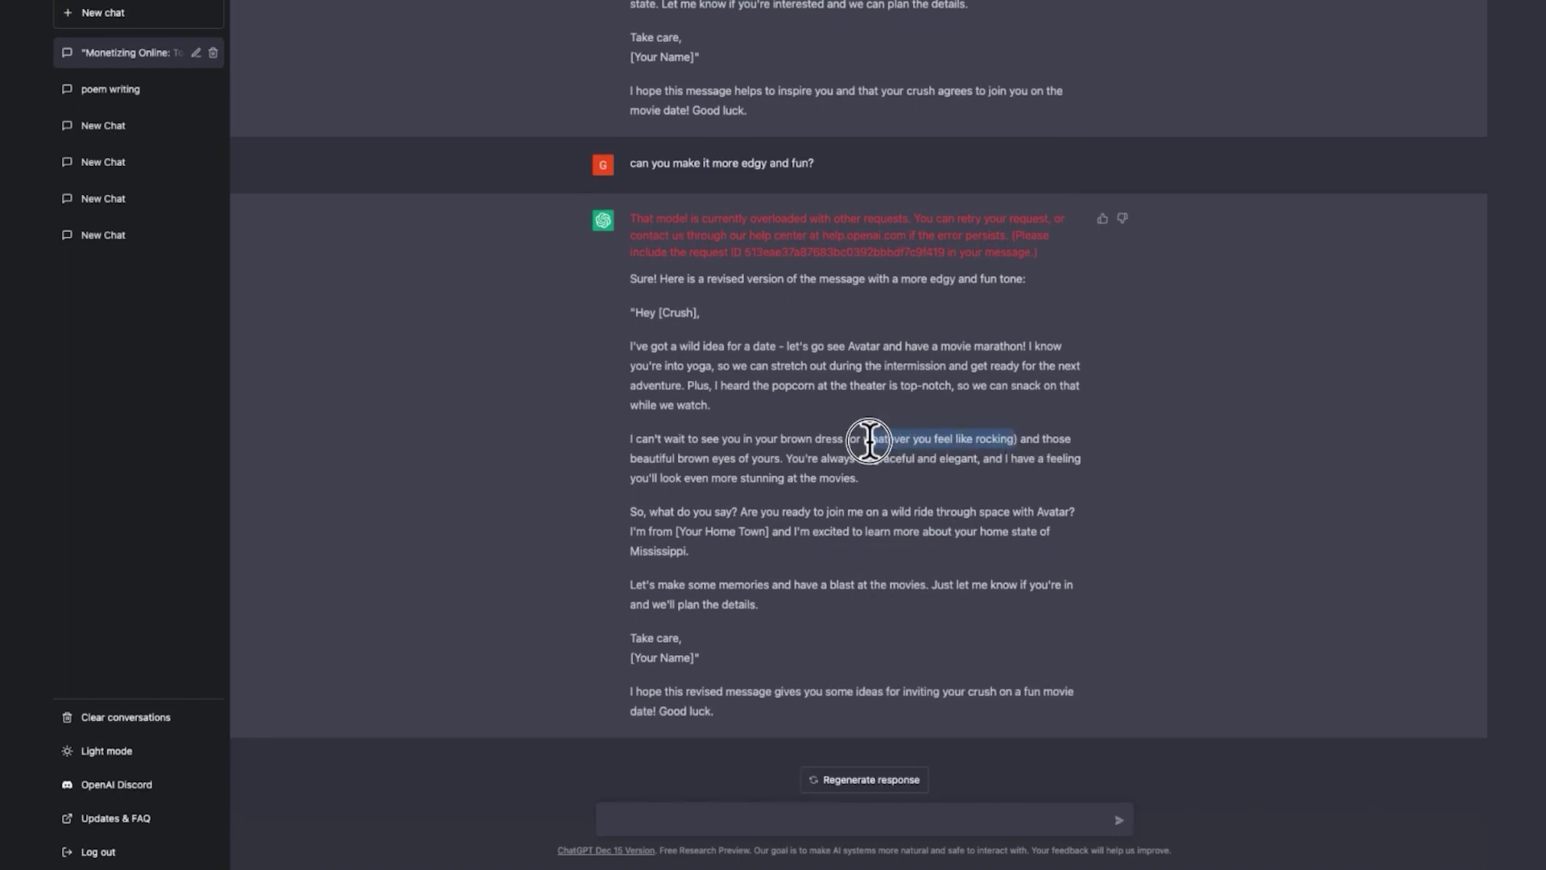
Send the follow-up "She doesn't like the word graceful. Can you change that part?" about the invitation message
left_click(935, 445)
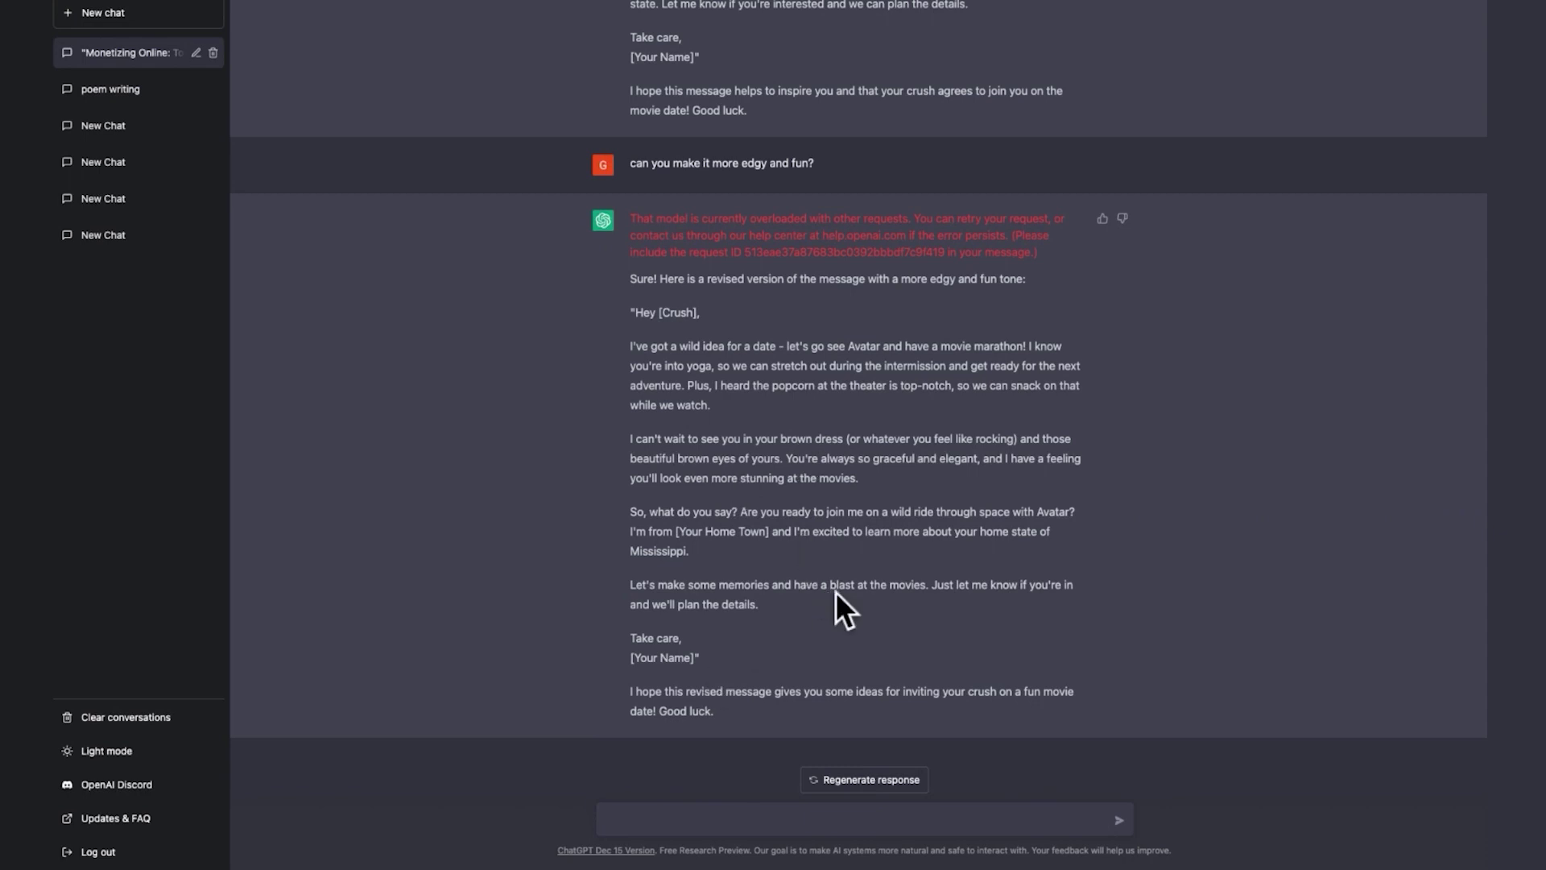
type("She doesn't like the word")
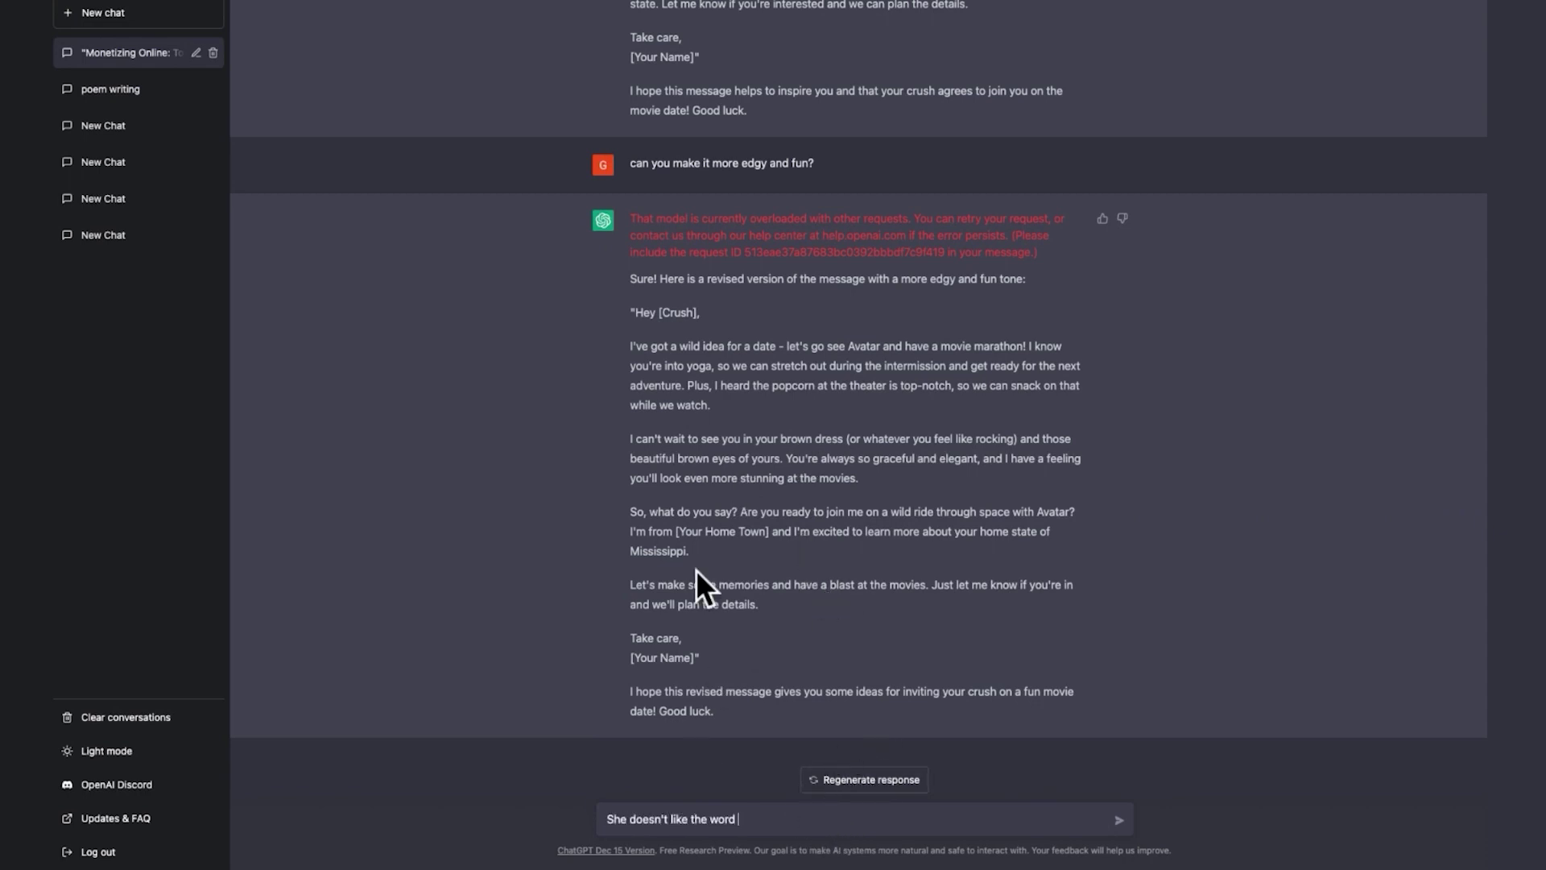
type(" graceful. Can you change that patr")
key("BackSpace")
key("BackSpace")
type("rt?")
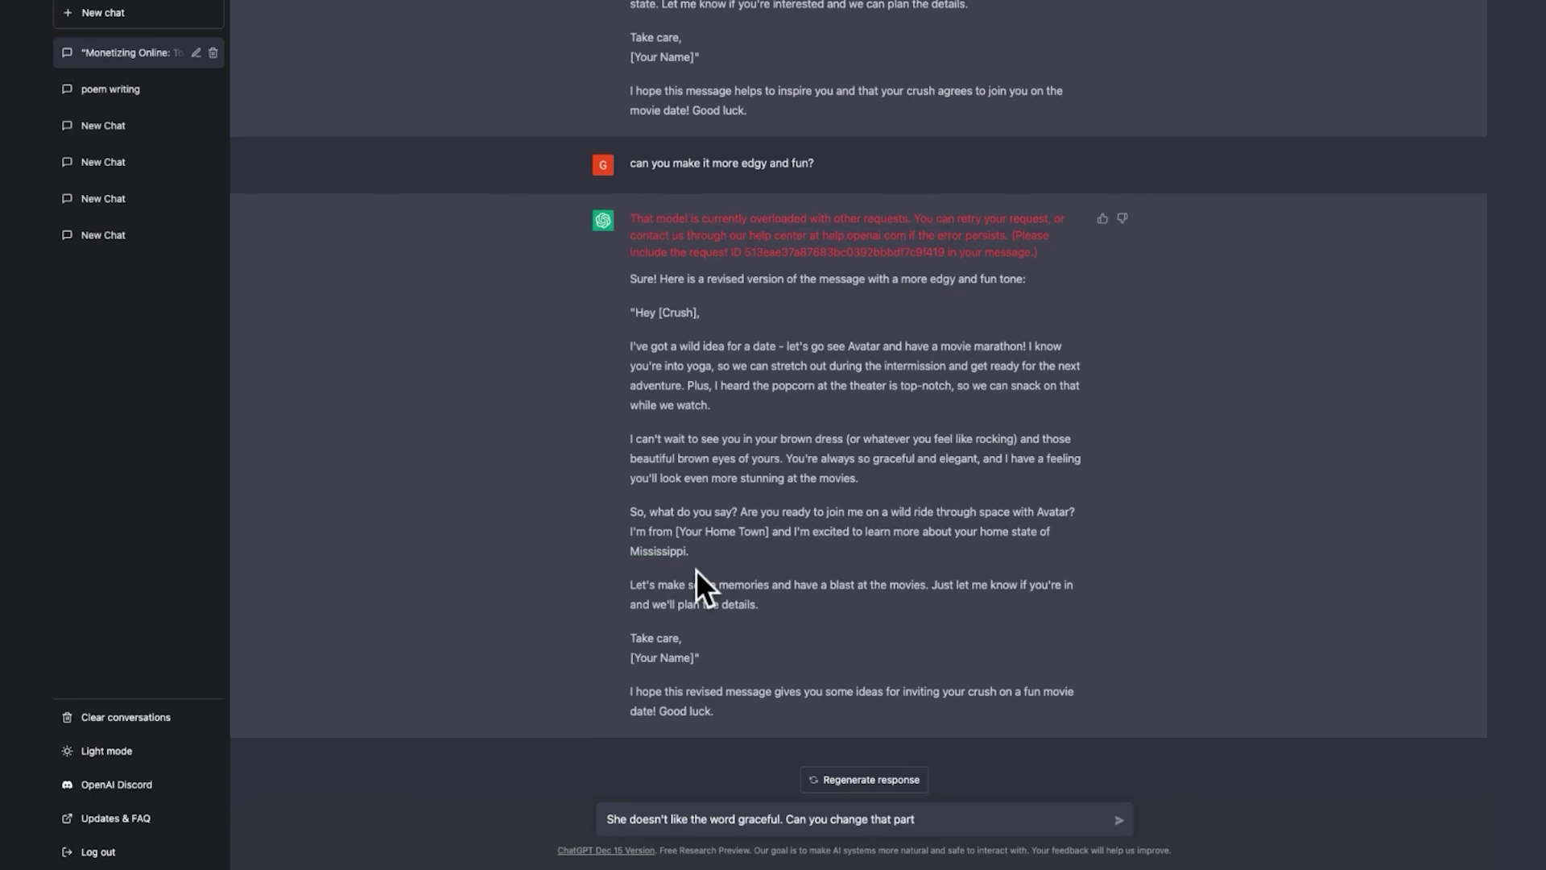
key("Return")
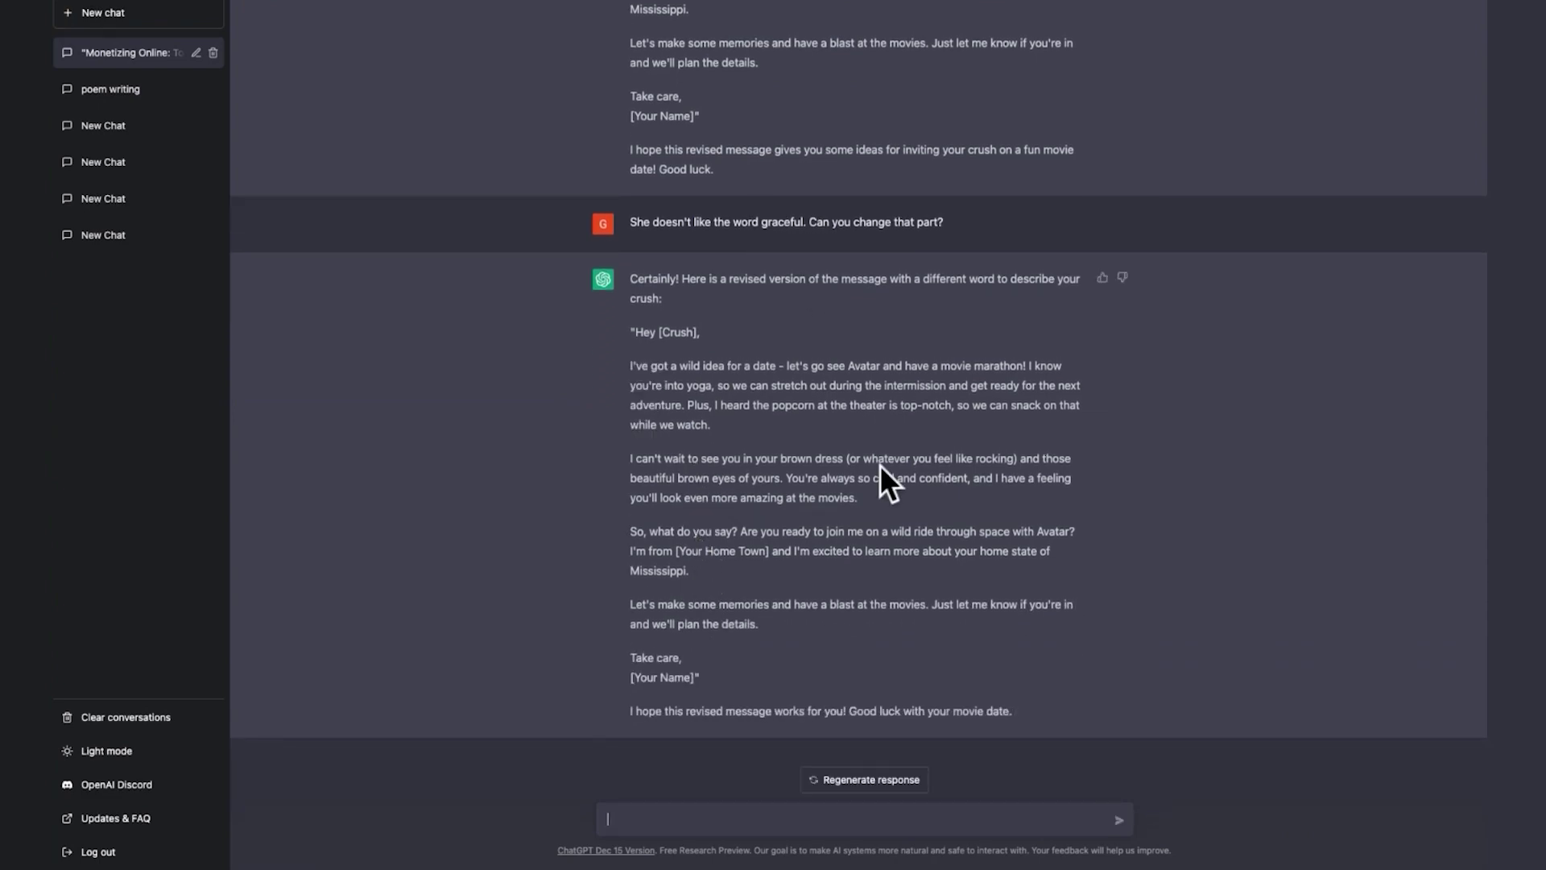
Ask "Do you know anything about FTX?" and follow up with "Give me latest news on FTX" in the same conversation
scroll(879, 465, "up", 10)
scroll(869, 362, "up", 20)
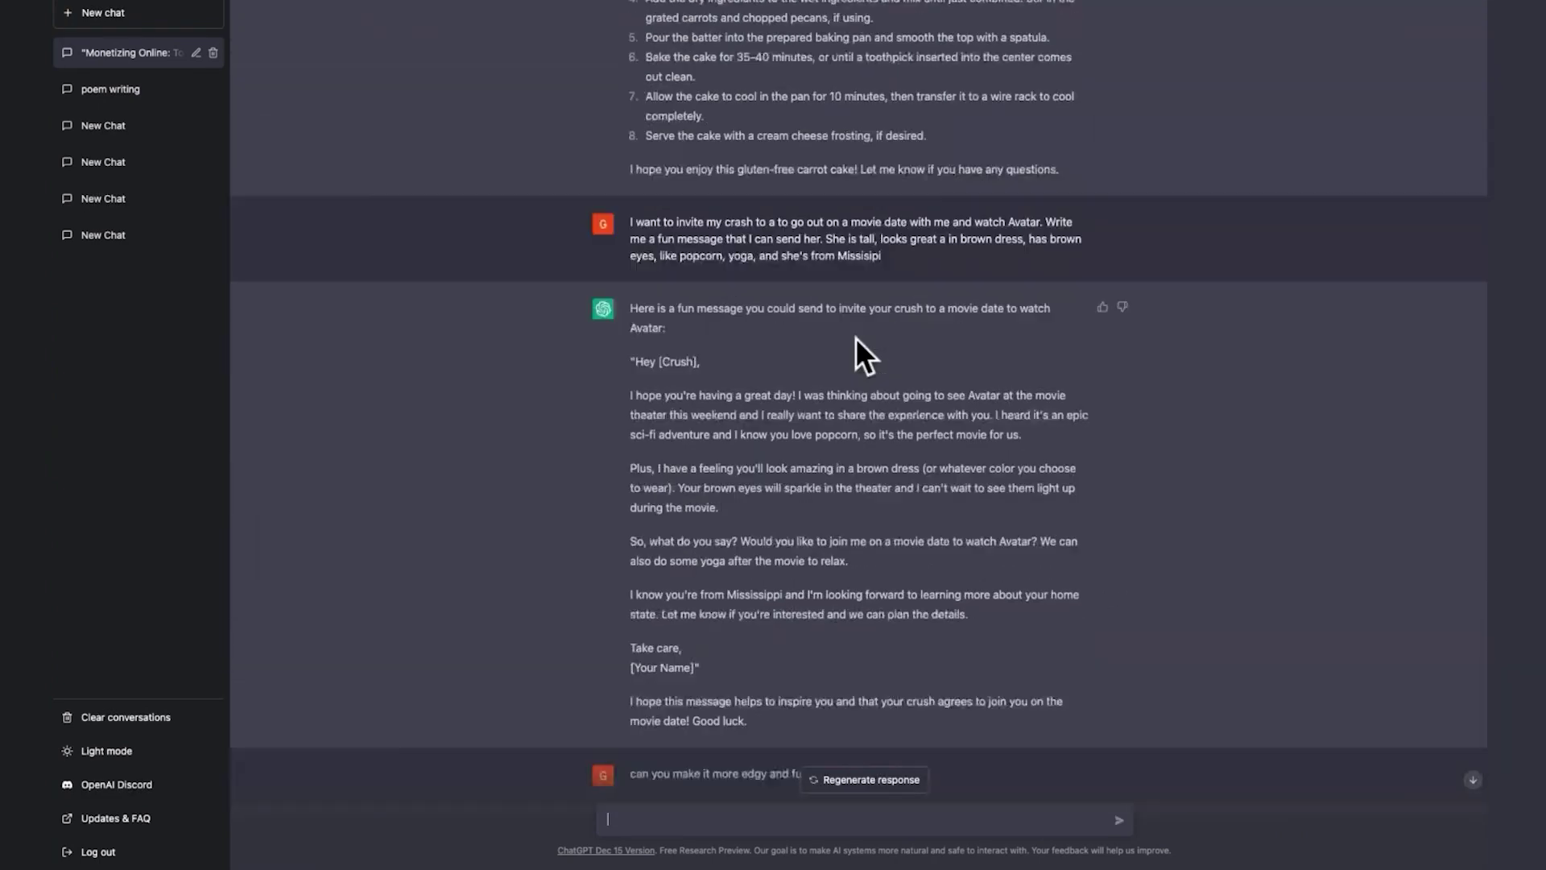
scroll(793, 427, "down", 20)
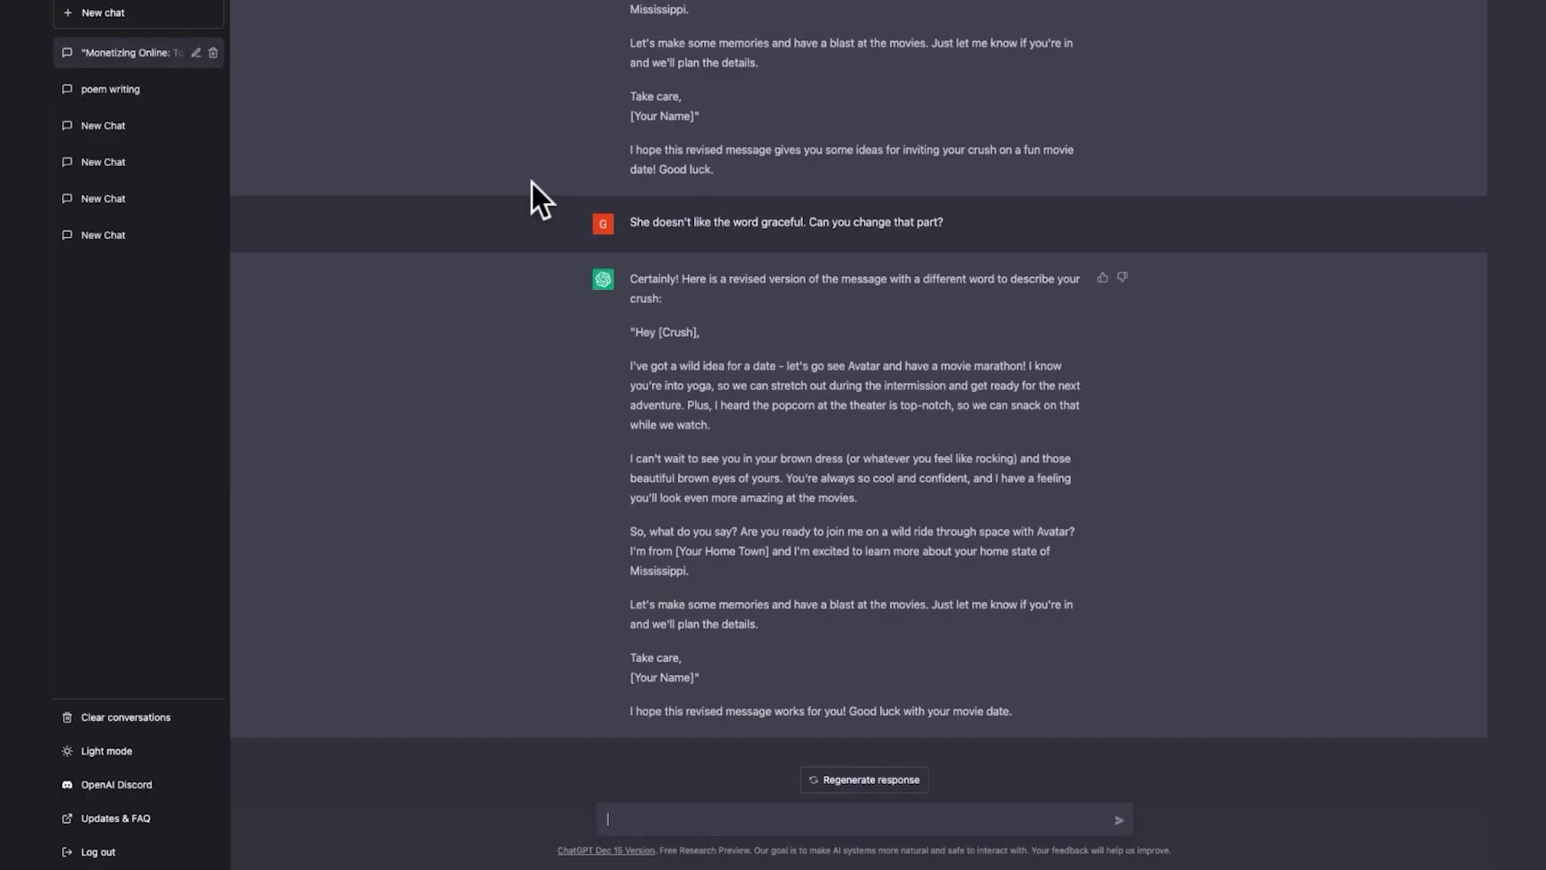
type("now anything about FTX?")
key("Return")
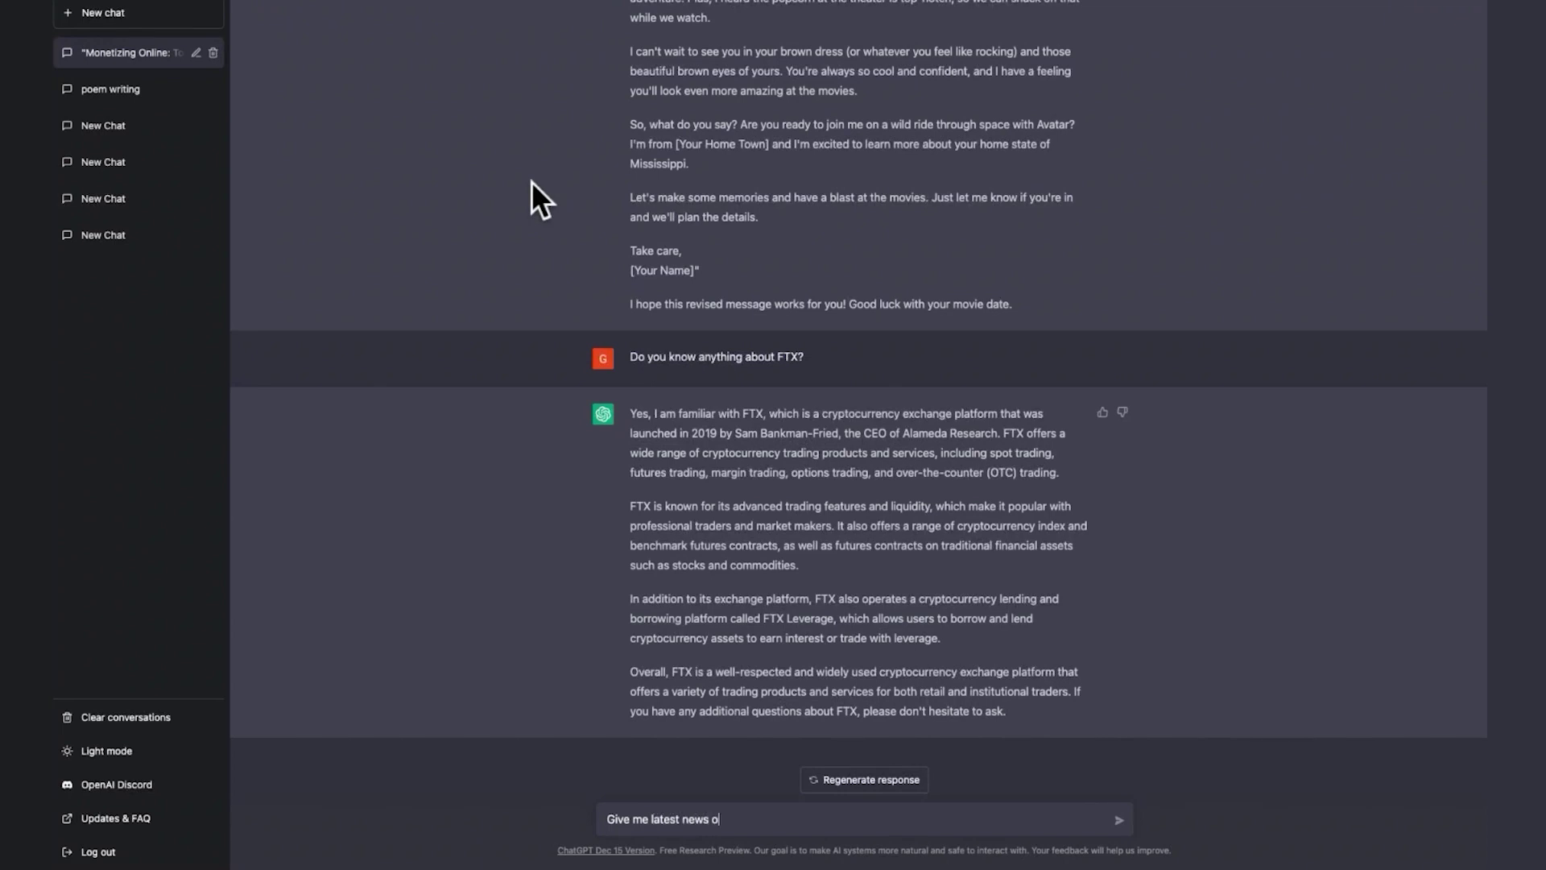
type("TX")
key("Return")
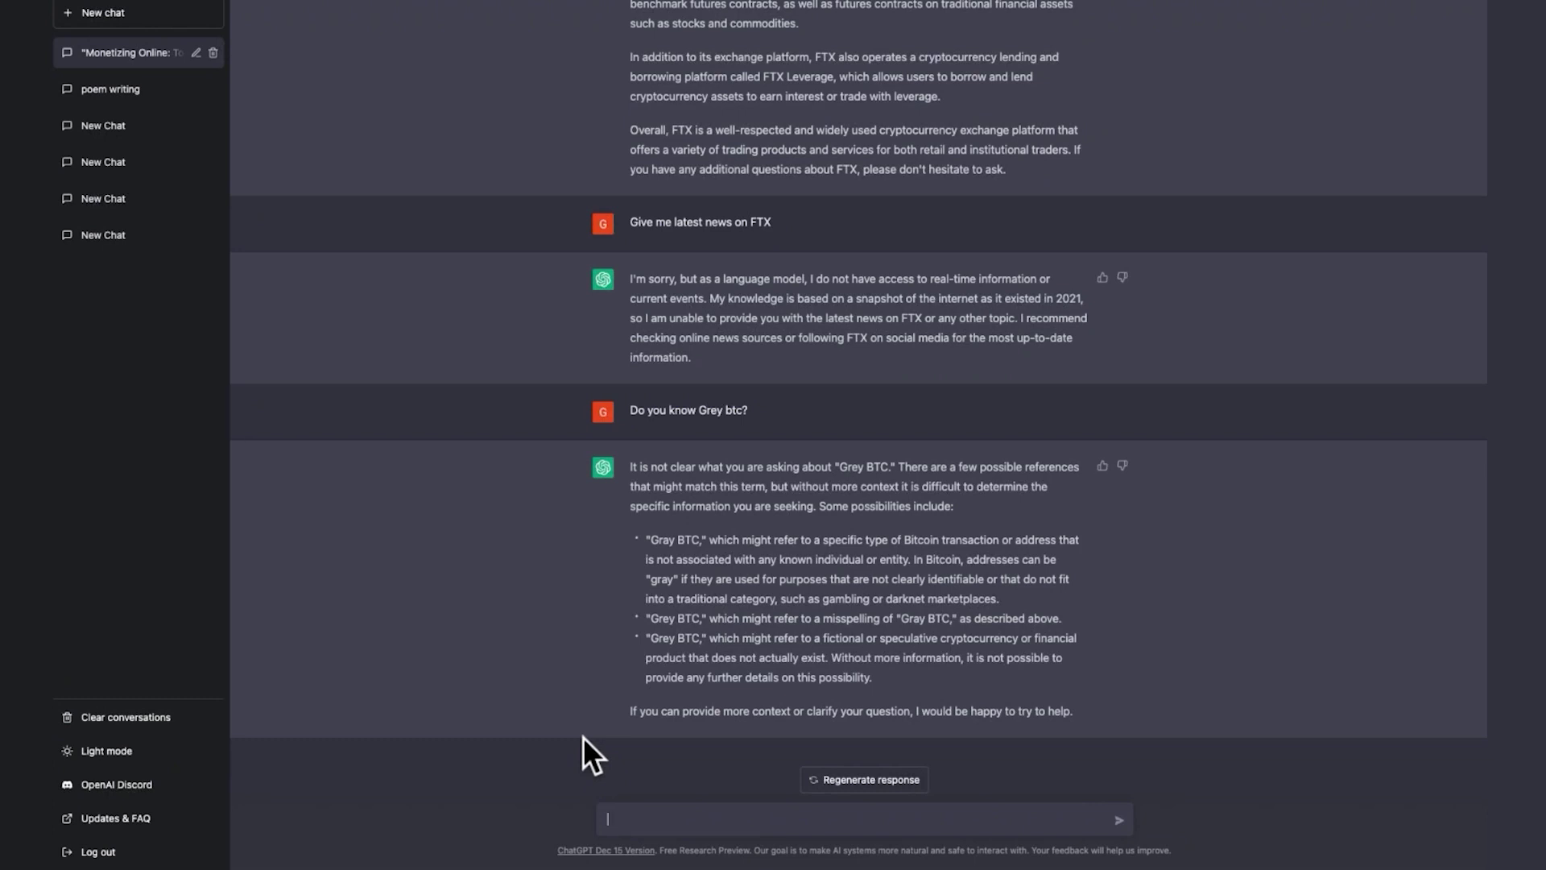
Ask in the same conversation who a specific person is, giving the person's full name
type("Who is Grey Jabesi?")
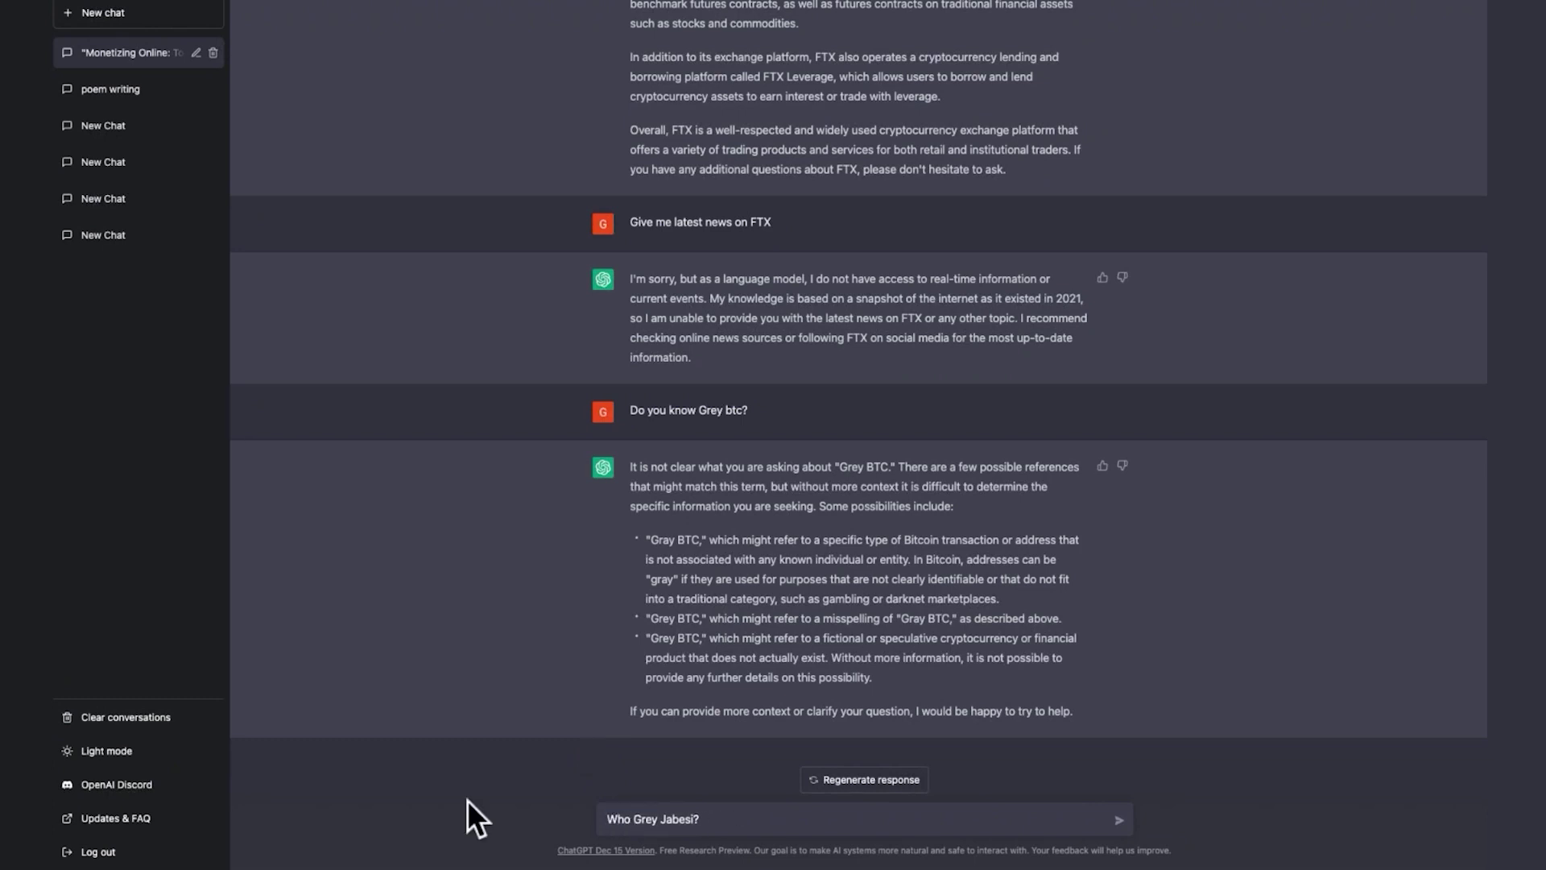
key("Return")
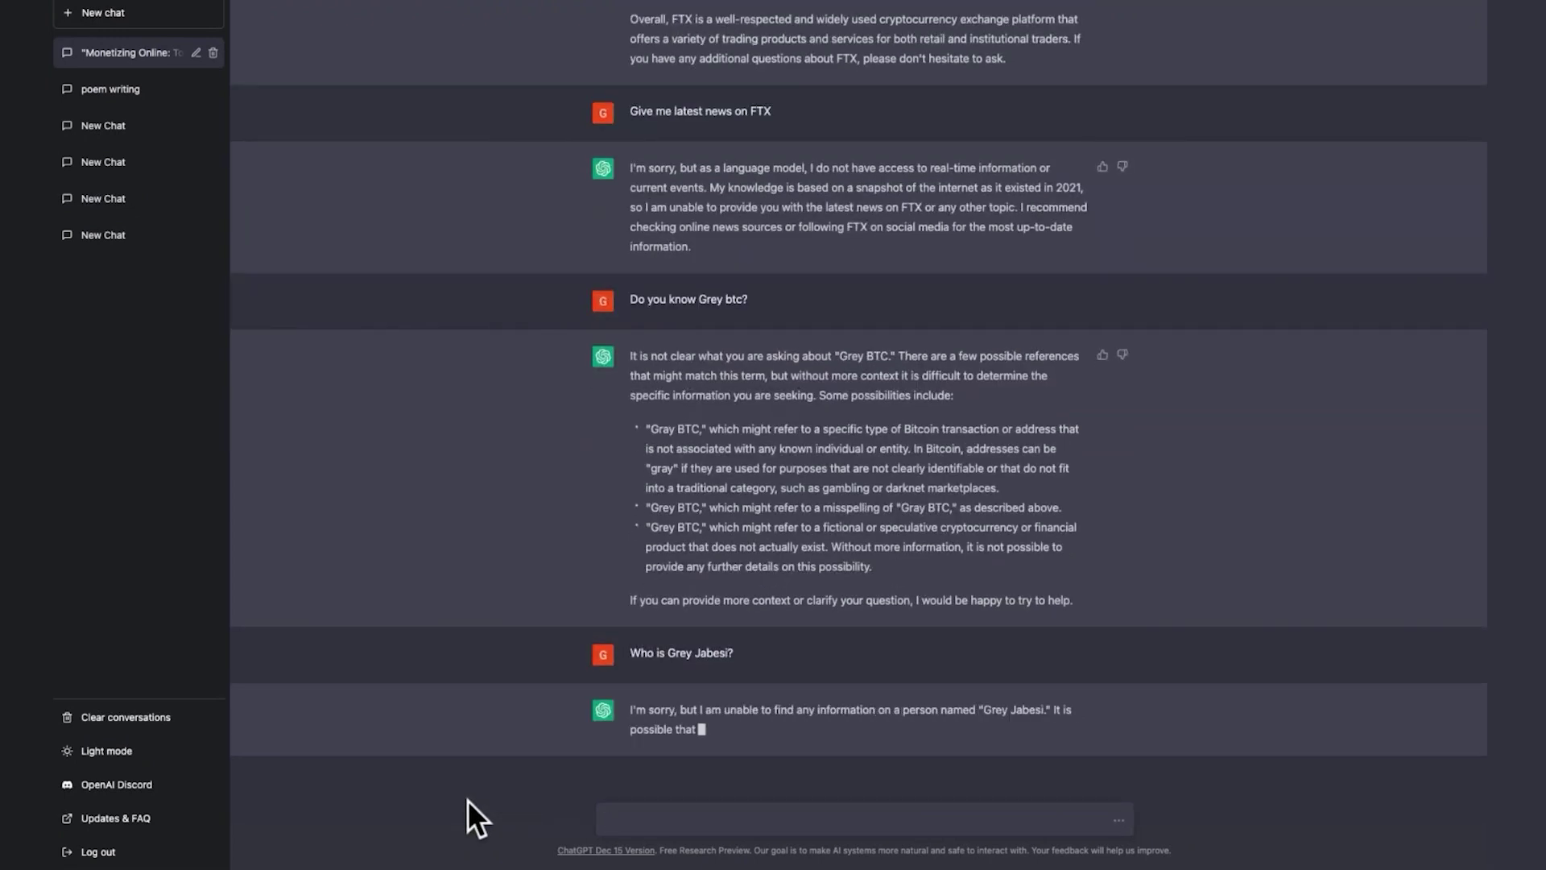